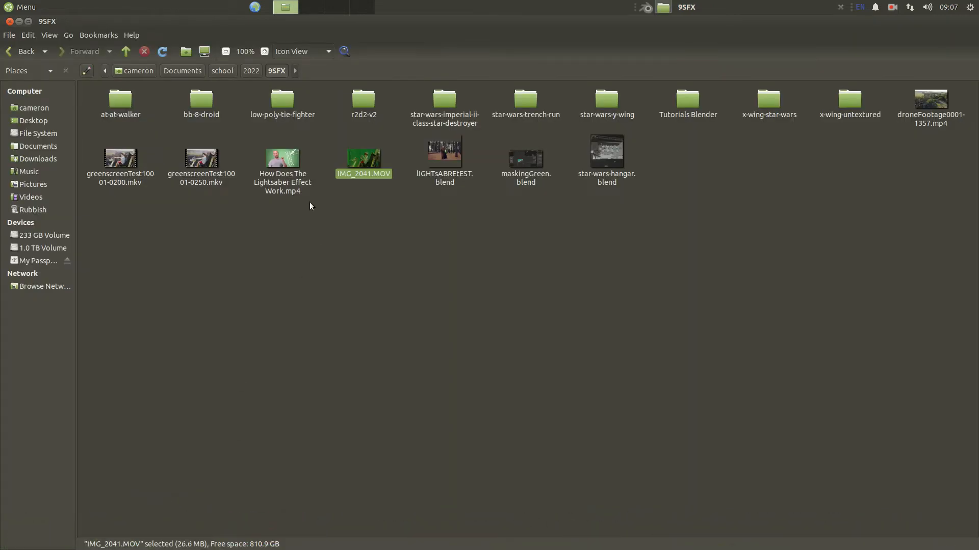
- Preview the video droneFootage0001-1357.mp4 from the 9SFX folder, close the player and switch to Blender
{"action": "double_click", "coordinate": [931, 102]}
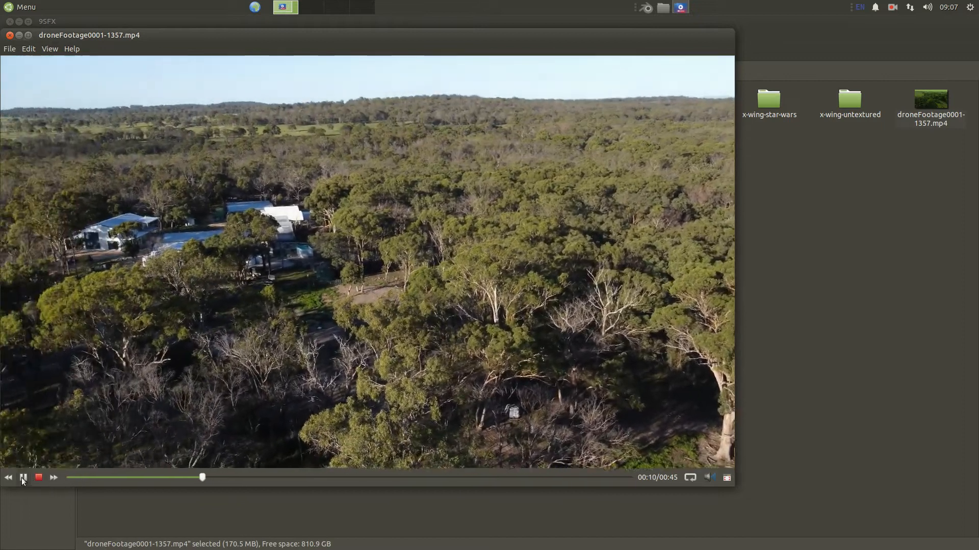
{"action": "left_click", "coordinate": [23, 479]}
{"action": "left_click", "coordinate": [10, 36]}
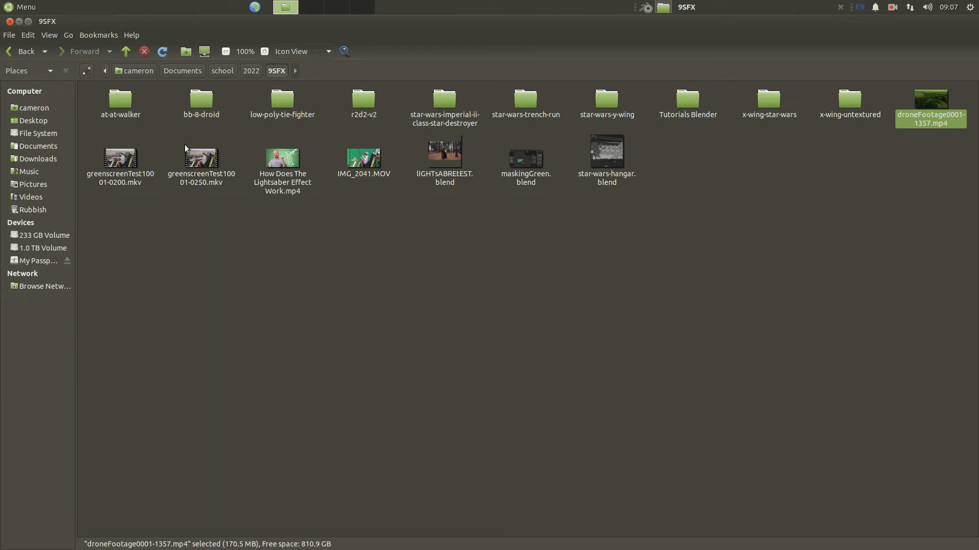
{"action": "left_click", "coordinate": [19, 22]}
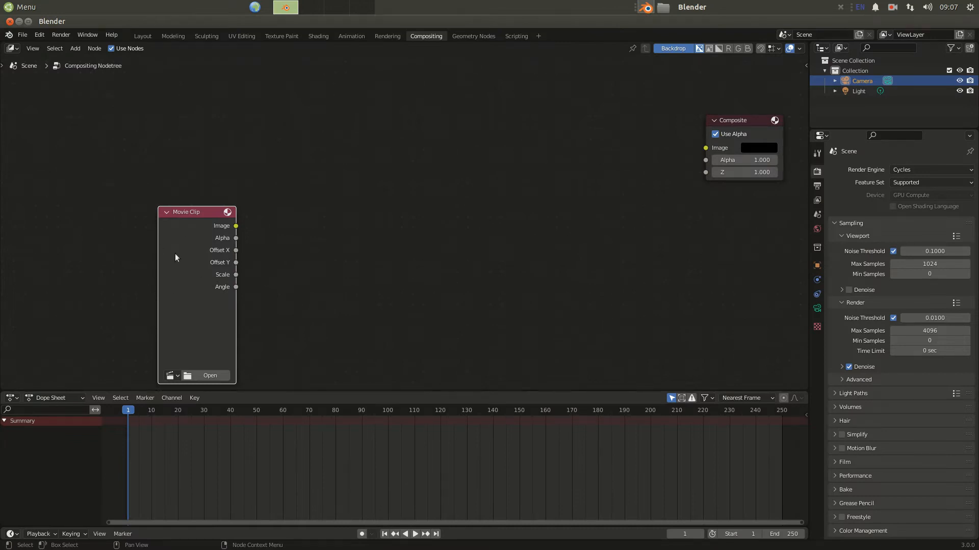
- Duplicate the Movie Clip node and place the copy above and beside the original
{"action": "mouse_move", "coordinate": [191, 228]}
{"action": "left_mouse_down"}
{"action": "mouse_move", "coordinate": [213, 185]}
{"action": "mouse_move", "coordinate": [200, 234]}
{"action": "mouse_move", "coordinate": [188, 228]}
{"action": "left_mouse_up"}
{"action": "left_click", "coordinate": [74, 48]}
{"action": "left_click", "coordinate": [72, 51]}
{"action": "left_click", "coordinate": [73, 50]}
{"action": "mouse_move", "coordinate": [83, 76]}
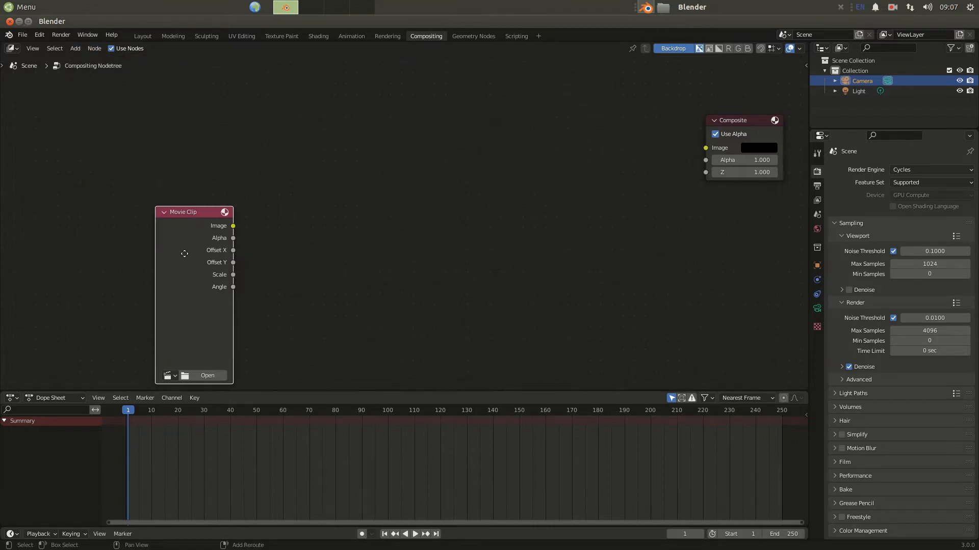
{"action": "key", "text": "shift+d"}
{"action": "left_click", "coordinate": [316, 95]}
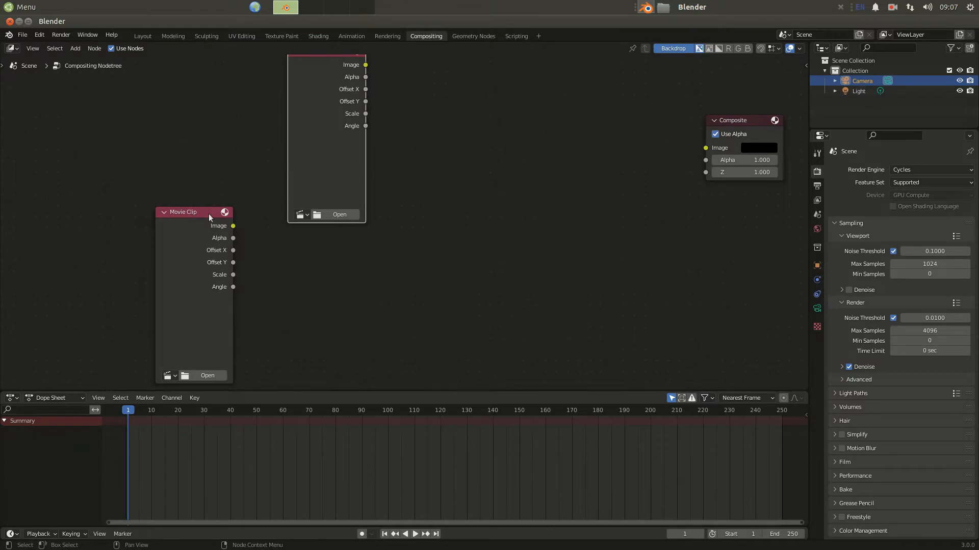
- Stack the two Movie Clip nodes one above the other and widen the upper one
{"action": "left_click_drag", "start_coordinate": [209, 216], "coordinate": [316, 254]}
{"action": "left_click_drag", "start_coordinate": [329, 134], "coordinate": [191, 137]}
{"action": "left_click_drag", "start_coordinate": [226, 171], "coordinate": [251, 168]}
{"action": "left_click_drag", "start_coordinate": [293, 248], "coordinate": [192, 267]}
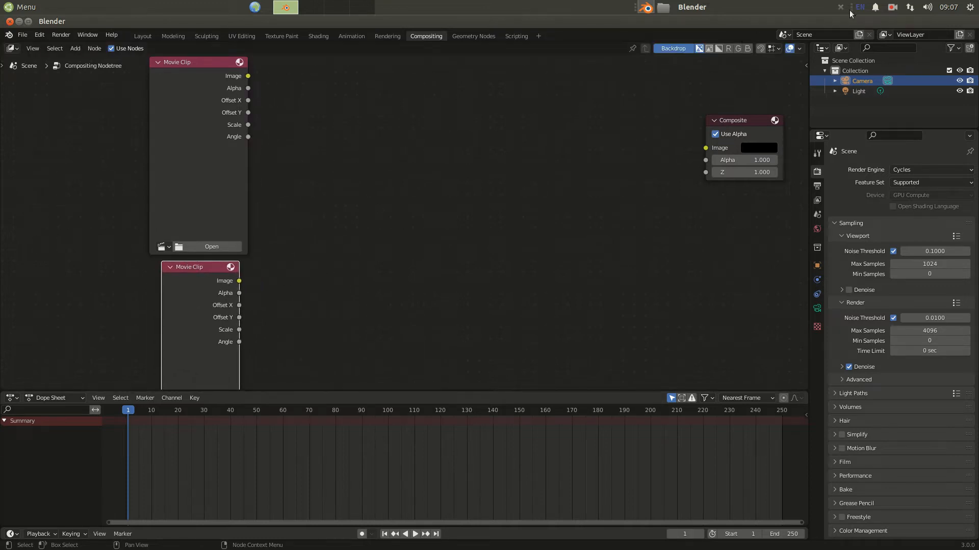
{"action": "left_click", "coordinate": [890, 12]}
{"action": "left_click", "coordinate": [895, 36]}
- Widen the lower Movie Clip node to about the upper one's width and leave a gap between the two nodes
{"action": "mouse_move", "coordinate": [204, 313]}
{"action": "left_mouse_down"}
{"action": "mouse_move", "coordinate": [179, 311]}
{"action": "mouse_move", "coordinate": [186, 309]}
{"action": "left_mouse_up"}
{"action": "scroll", "coordinate": [187, 309], "scroll_direction": "down", "scroll_amount": 1}
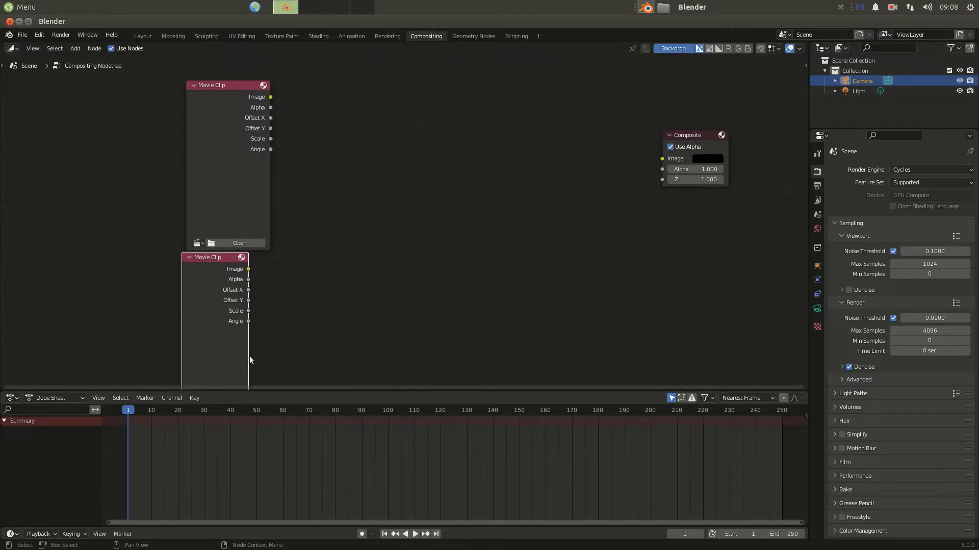
{"action": "left_click_drag", "start_coordinate": [247, 355], "coordinate": [276, 346]}
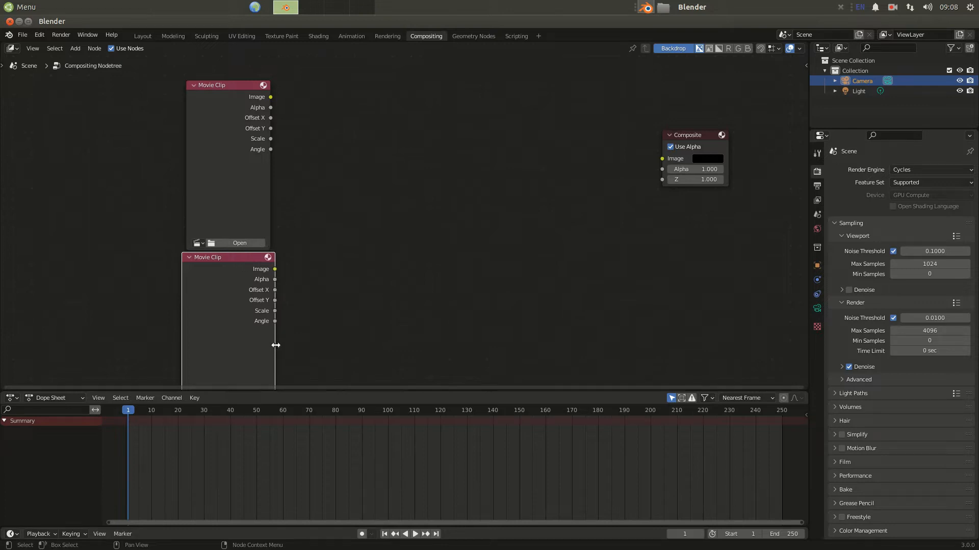
{"action": "mouse_move", "coordinate": [270, 203]}
{"action": "left_mouse_down"}
{"action": "mouse_move", "coordinate": [304, 193]}
{"action": "mouse_move", "coordinate": [273, 200]}
{"action": "left_mouse_up"}
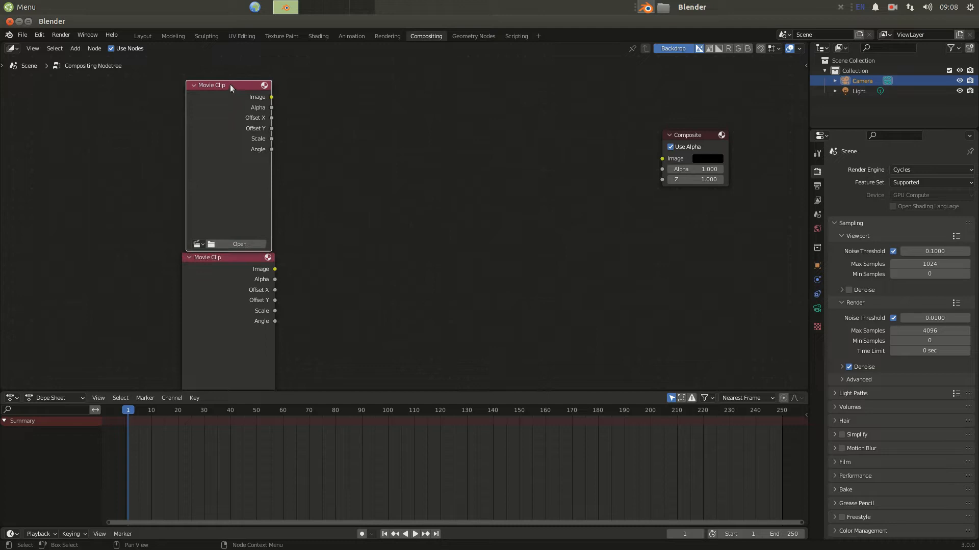
{"action": "left_click_drag", "start_coordinate": [232, 90], "coordinate": [224, 80]}
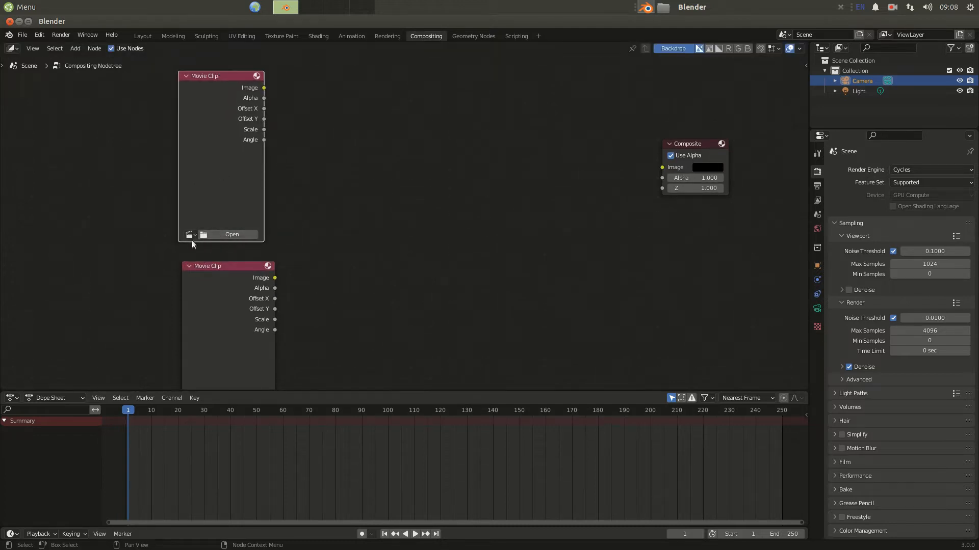
- Load droneFootage0001-1357.mp4 from the 9SFX folder into the upper Movie Clip node
{"action": "scroll", "coordinate": [211, 248], "scroll_direction": "up", "scroll_amount": 3}
{"action": "middle_click_drag", "start_coordinate": [214, 247], "coordinate": [434, 238]}
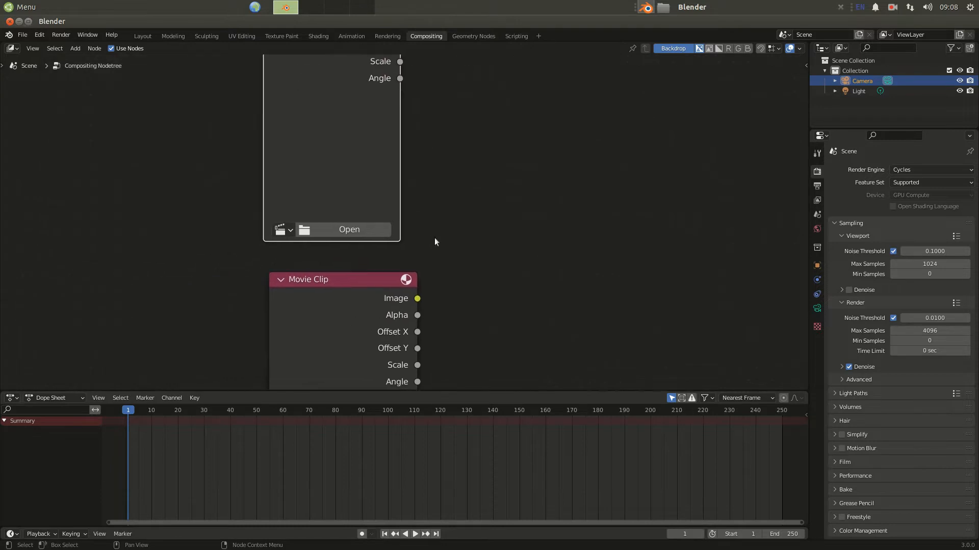
{"action": "left_click", "coordinate": [344, 230]}
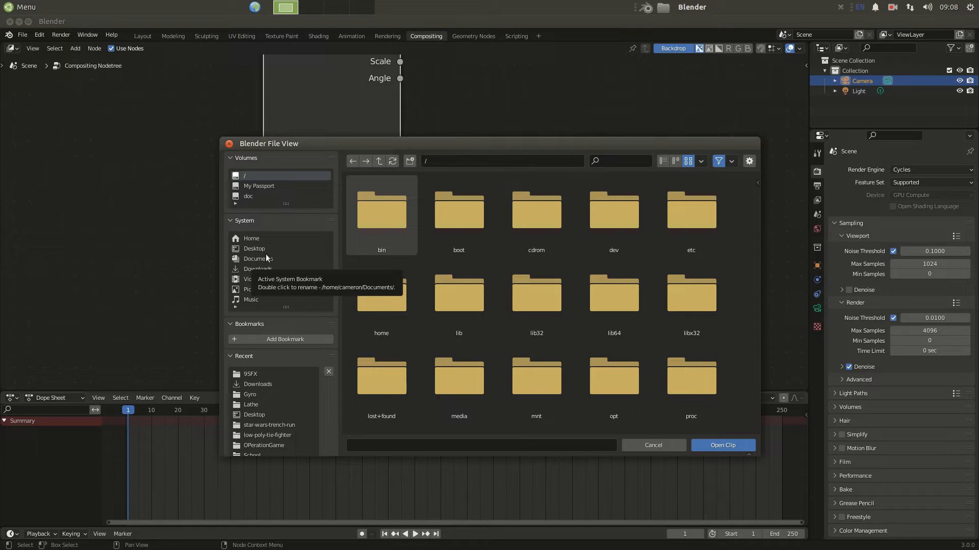
{"action": "left_click", "coordinate": [252, 374]}
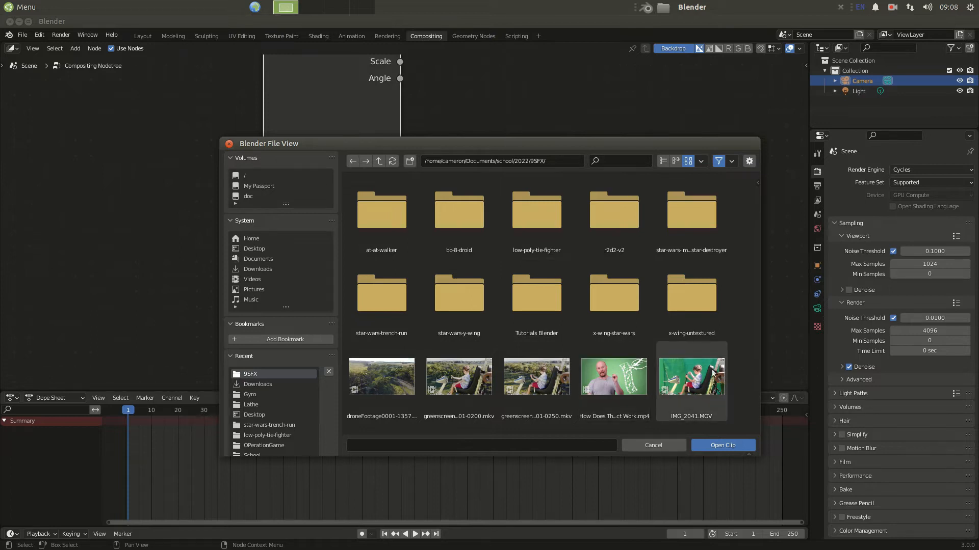
{"action": "left_click", "coordinate": [701, 381]}
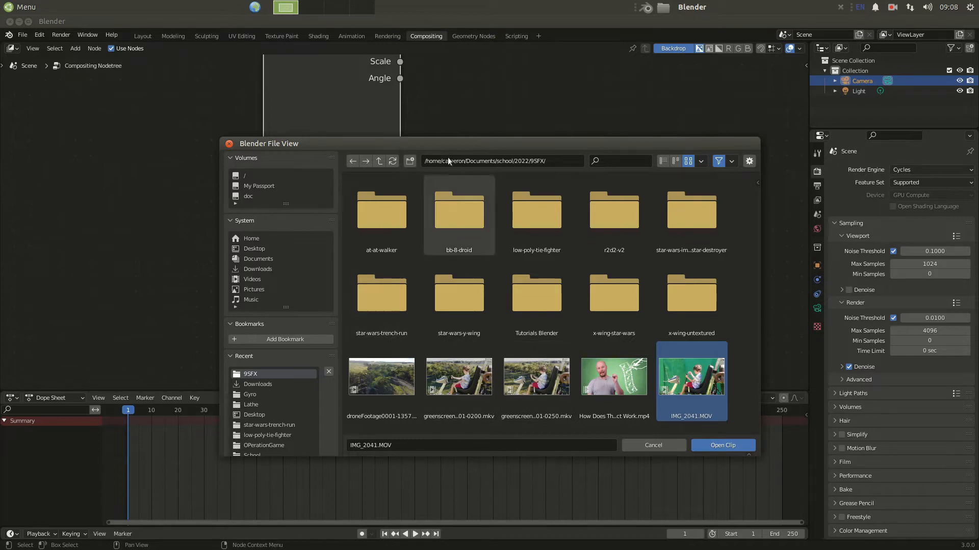
{"action": "left_click", "coordinate": [381, 376]}
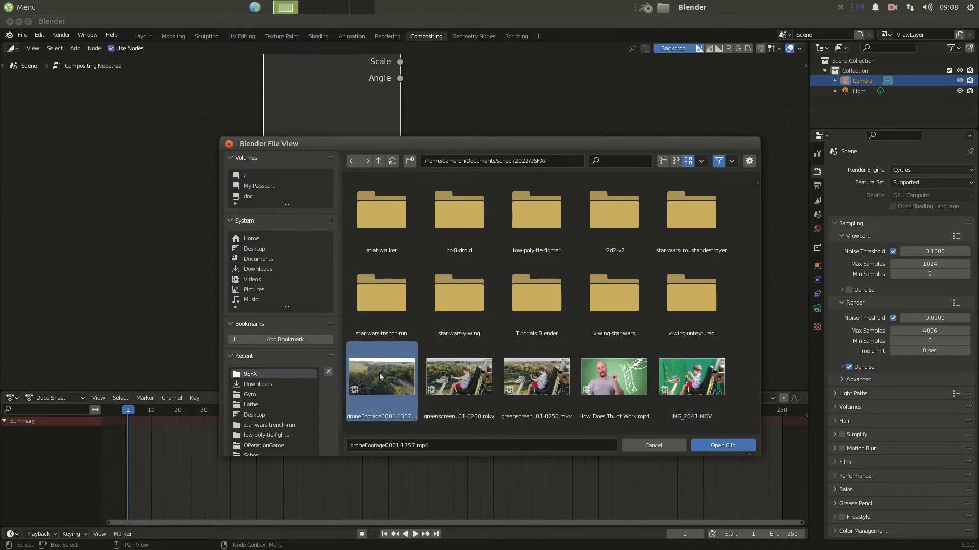
{"action": "left_click", "coordinate": [716, 445]}
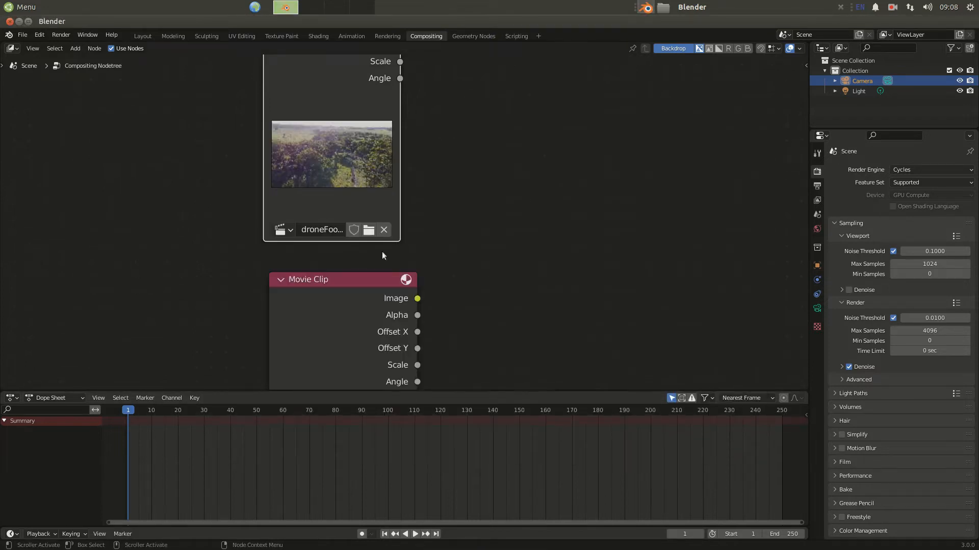
- Load the green-screen clip IMG_2041.MOV from the 9SFX folder into the lower Movie Clip node
{"action": "left_click_drag", "start_coordinate": [340, 284], "coordinate": [324, 259]}
{"action": "scroll", "coordinate": [474, 250], "scroll_direction": "down", "scroll_amount": 3}
{"action": "middle_click_drag", "start_coordinate": [442, 263], "coordinate": [439, 107]}
{"action": "left_click", "coordinate": [366, 268]}
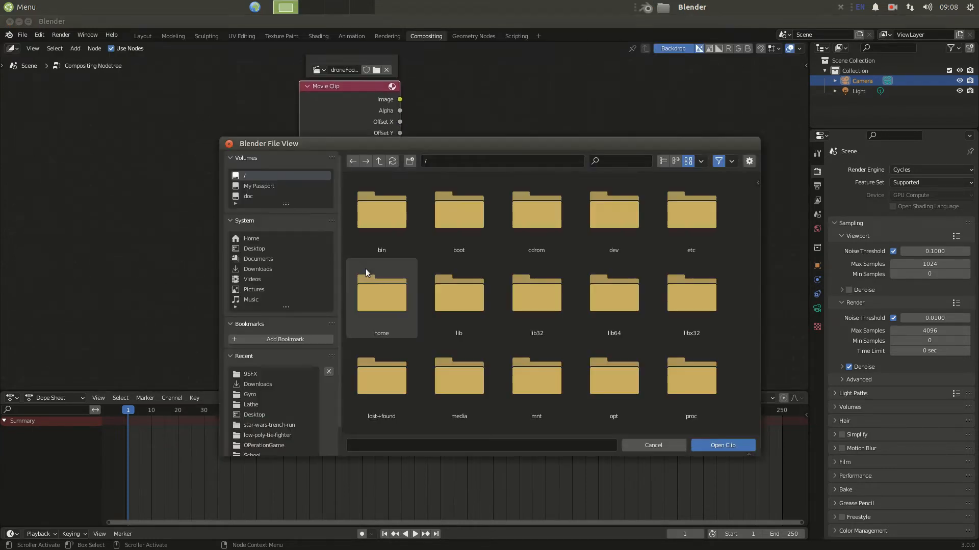
{"action": "left_click", "coordinate": [250, 374]}
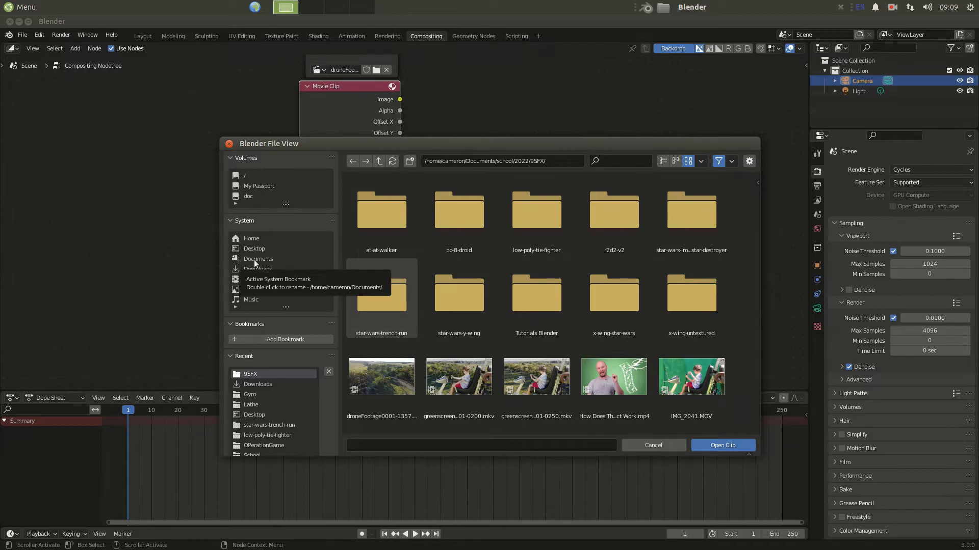
{"action": "double_click", "coordinate": [673, 380]}
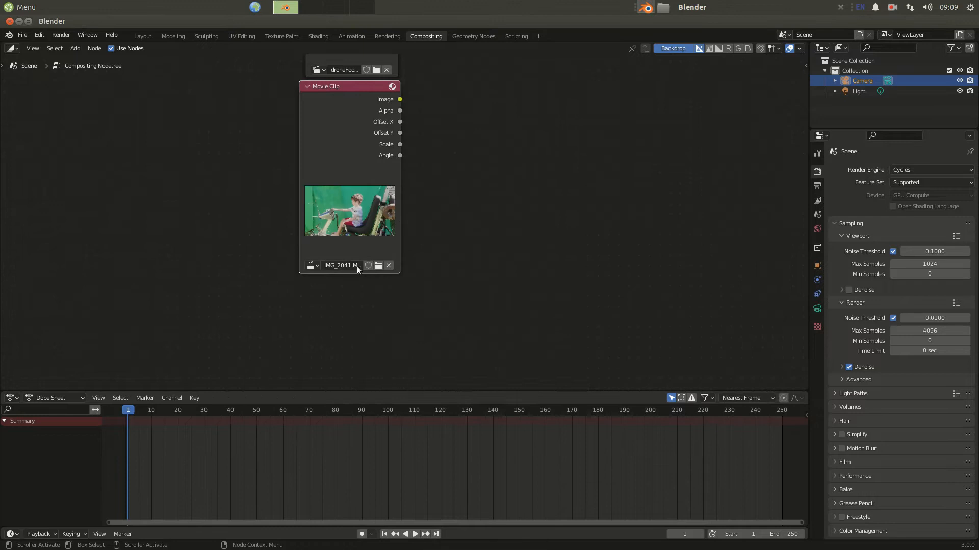
- Enlarge the compositing node editor by shrinking the Dope Sheet area, and shift the Composite node slightly away from the clips
{"action": "middle_click_drag", "start_coordinate": [445, 122], "coordinate": [356, 276]}
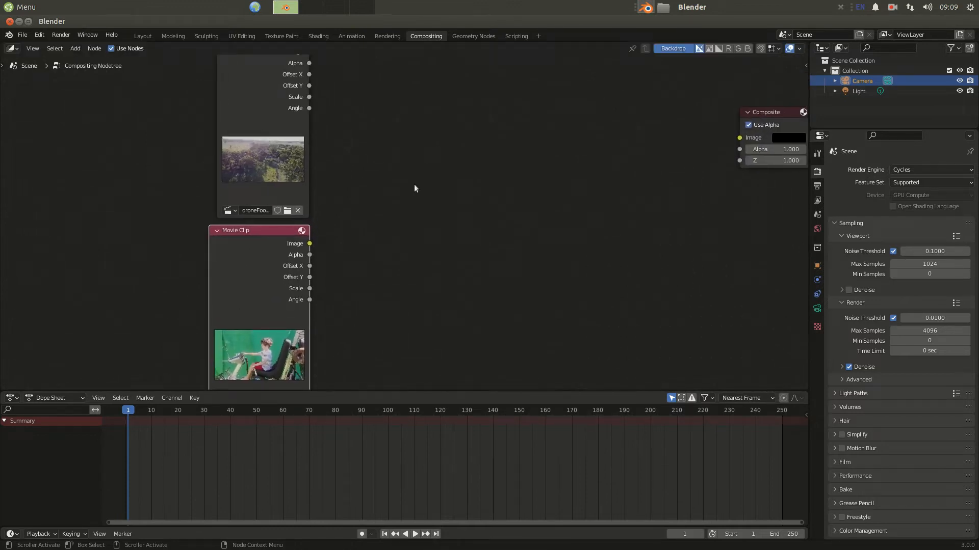
{"action": "middle_click_drag", "start_coordinate": [447, 204], "coordinate": [378, 200]}
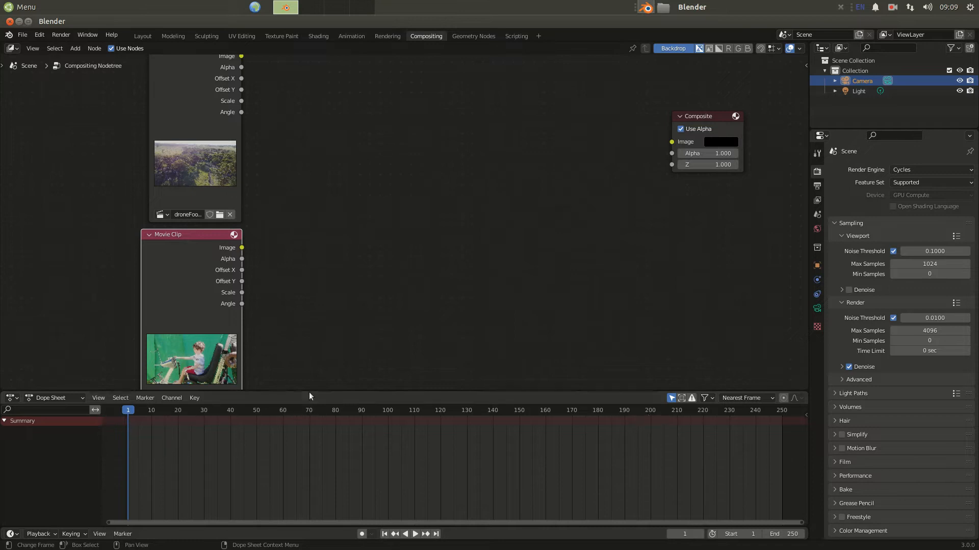
{"action": "left_click_drag", "start_coordinate": [308, 393], "coordinate": [306, 472]}
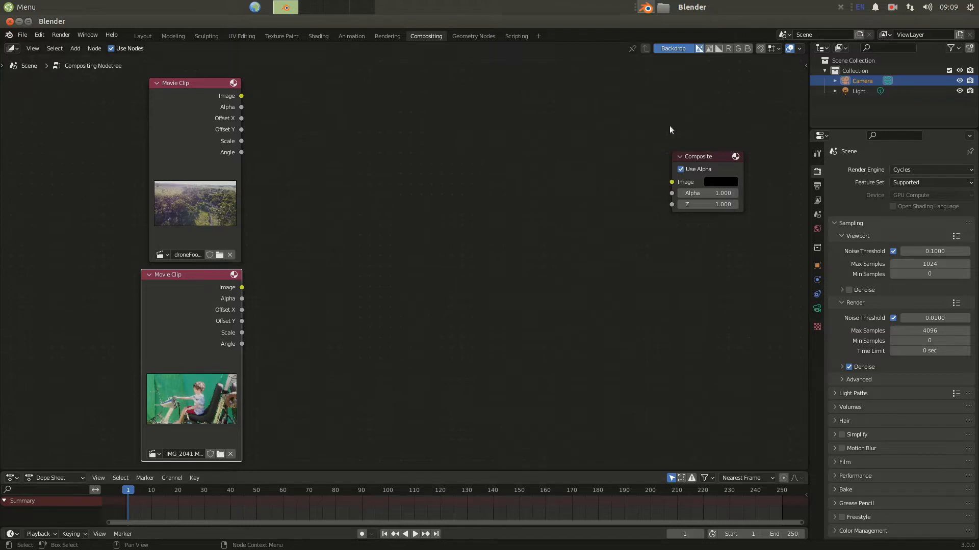
{"action": "left_click_drag", "start_coordinate": [708, 165], "coordinate": [720, 176]}
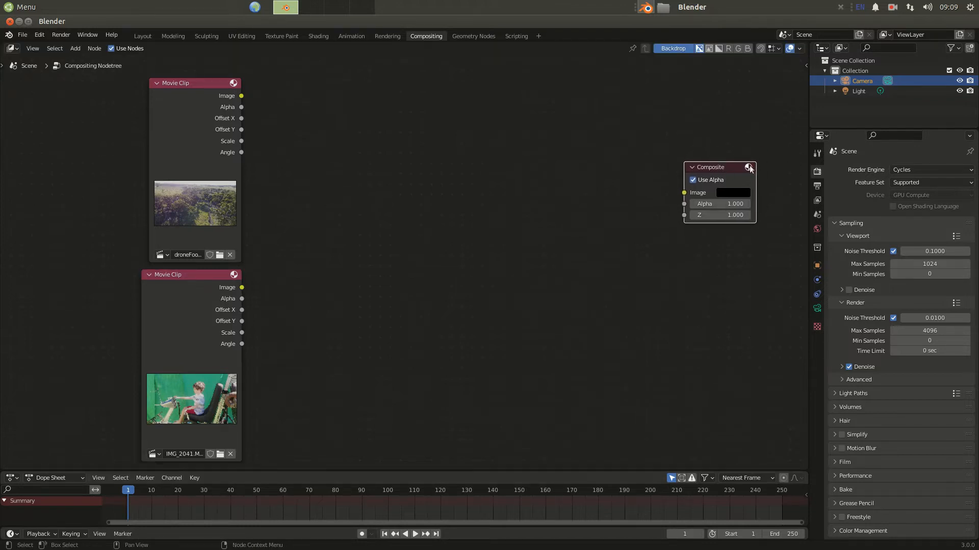
- Set the end frame of the scene's output frame range to 200
{"action": "left_click", "coordinate": [817, 185]}
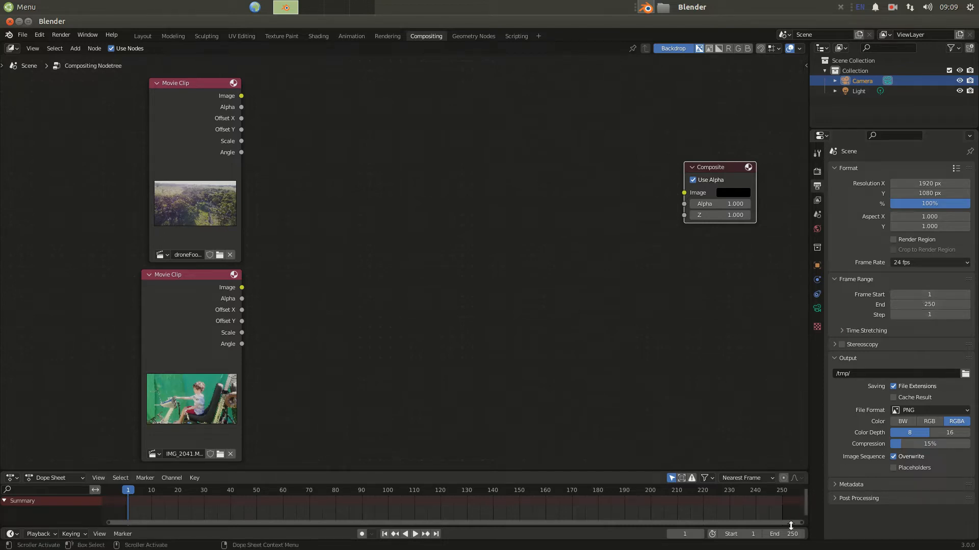
{"action": "left_click", "coordinate": [924, 304]}
{"action": "type", "text": "20"}
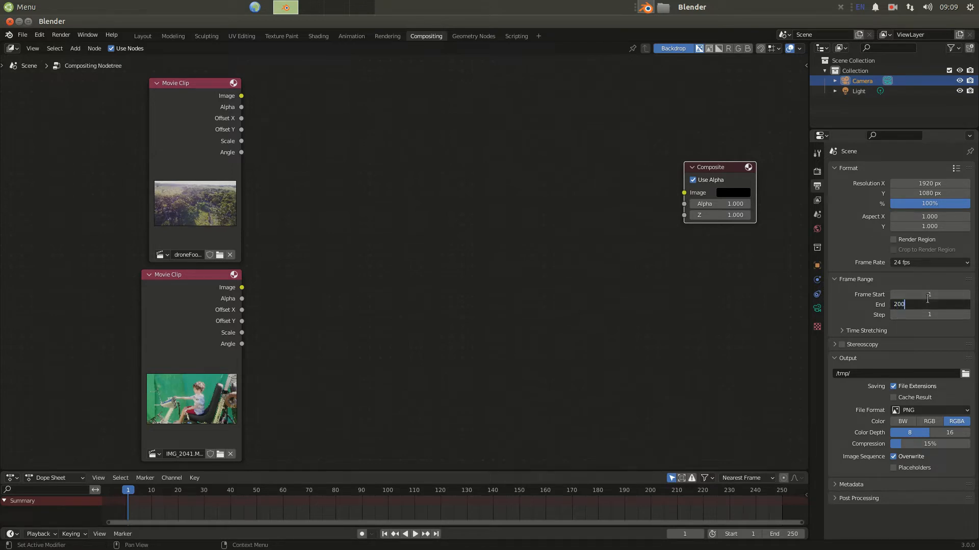
{"action": "key", "text": "Return"}
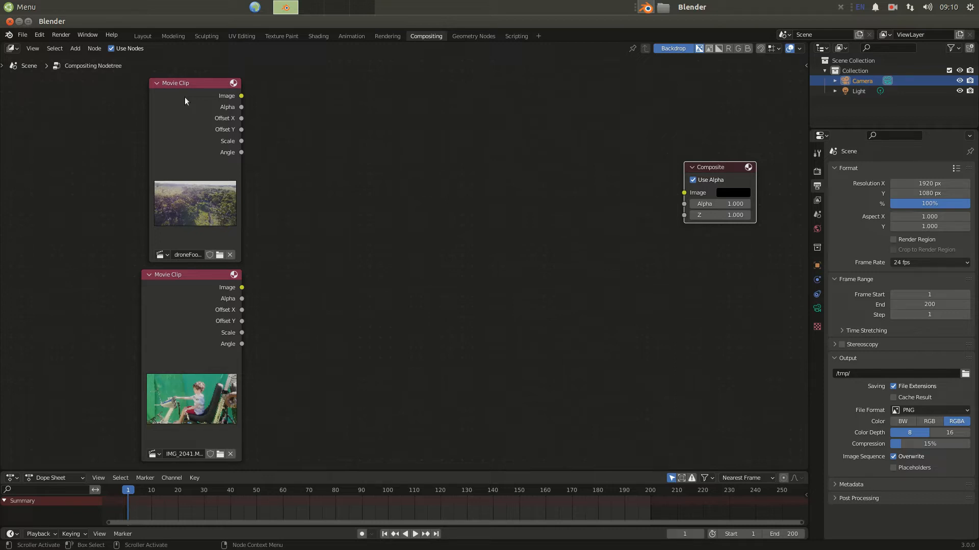
- Add a Viewer node below the Composite node and place a duplicate of it beside the drone footage clip node
{"action": "left_click", "coordinate": [75, 48]}
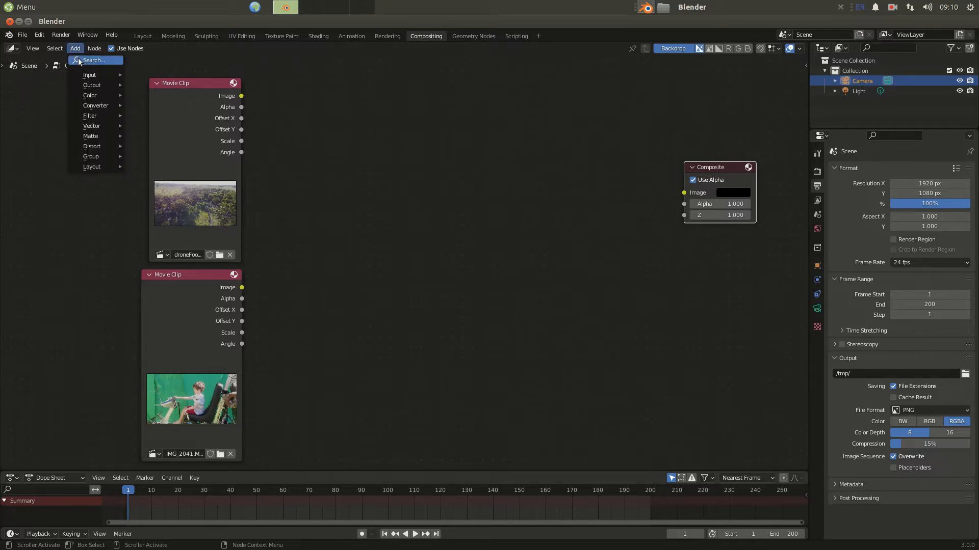
{"action": "mouse_move", "coordinate": [82, 85]}
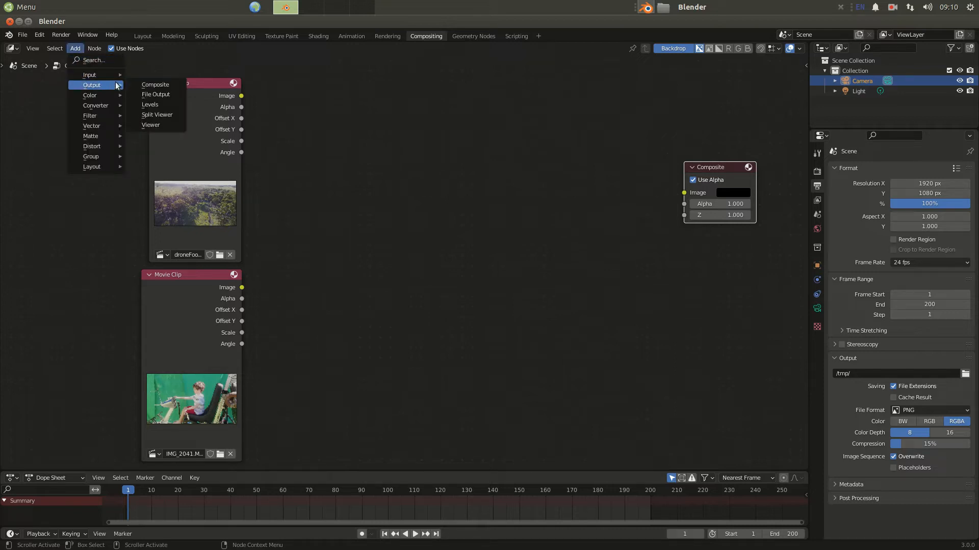
{"action": "left_click", "coordinate": [151, 125]}
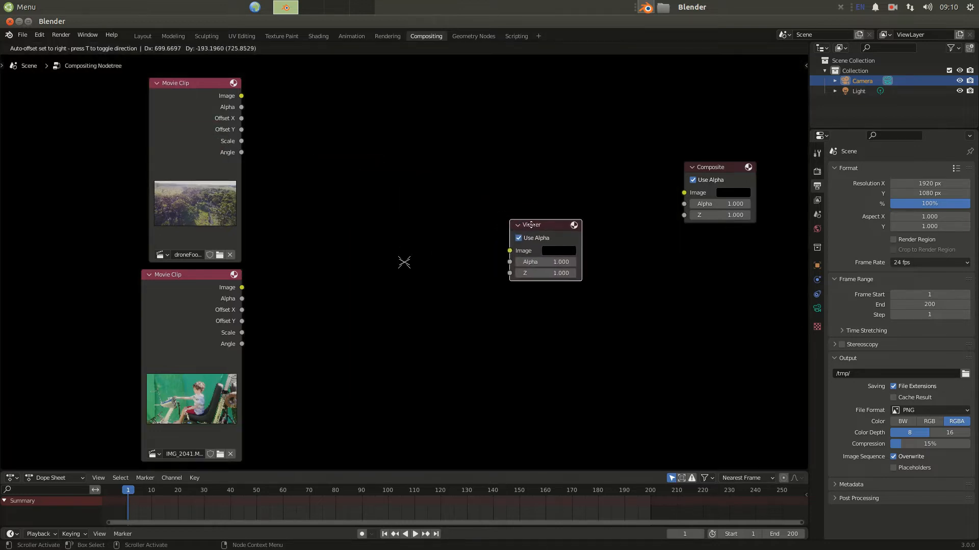
{"action": "left_click", "coordinate": [684, 250]}
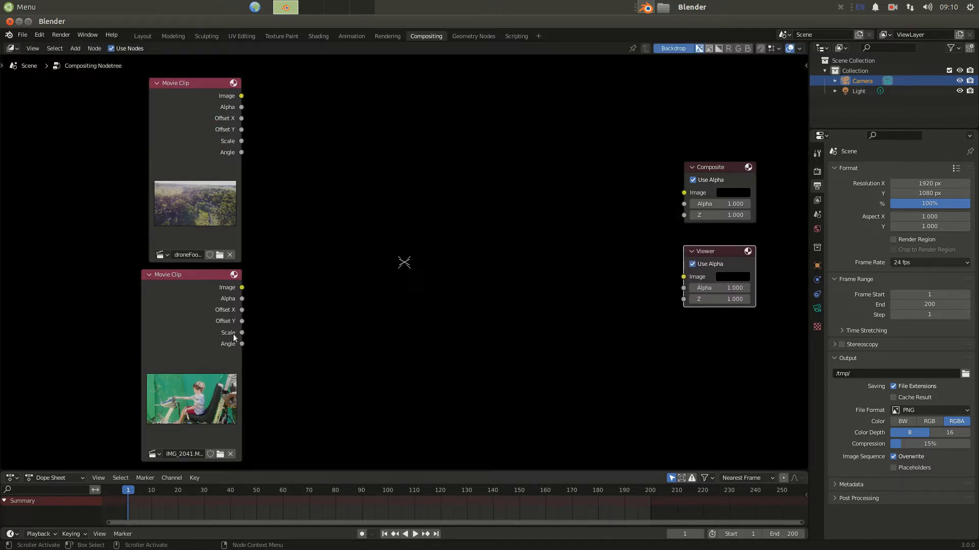
{"action": "left_click_drag", "start_coordinate": [719, 251], "coordinate": [722, 254]}
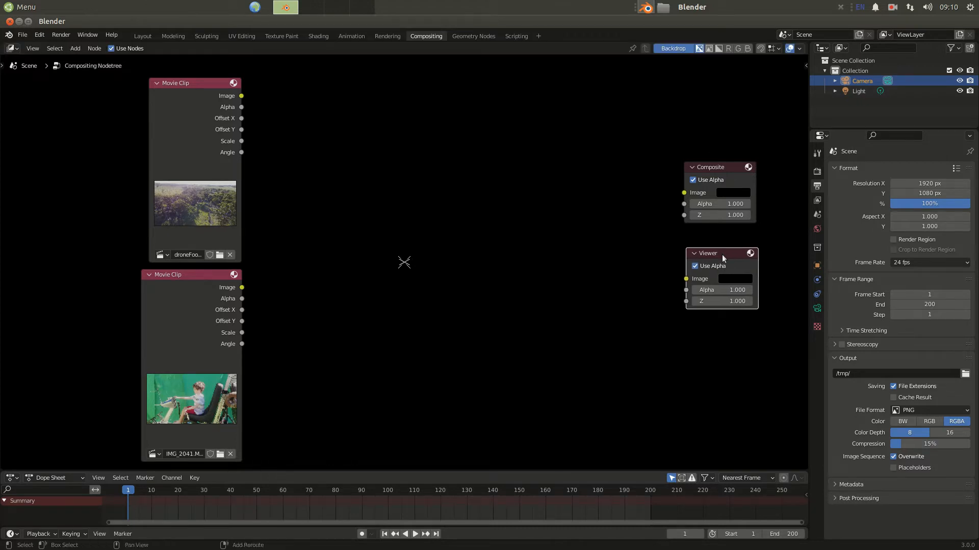
{"action": "key", "text": "shift+d"}
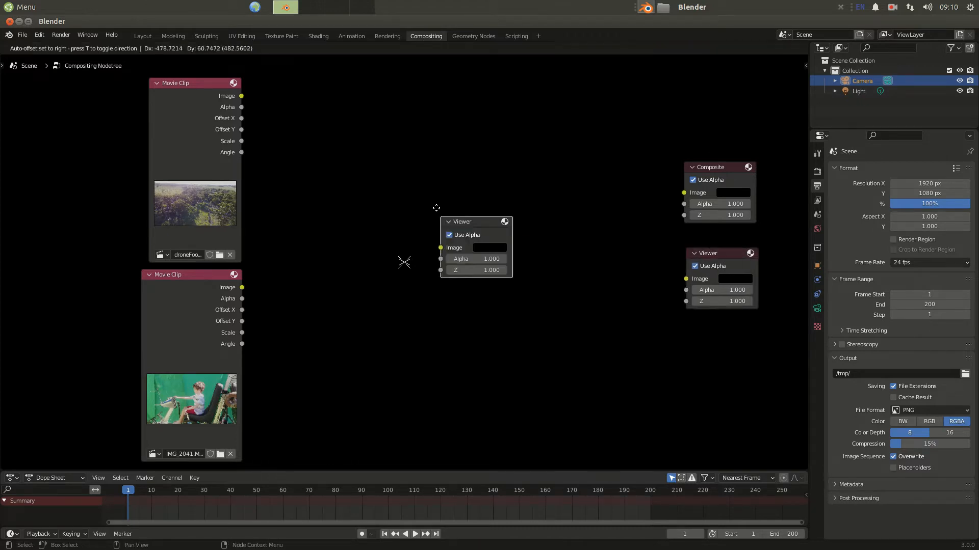
{"action": "left_click", "coordinate": [316, 102]}
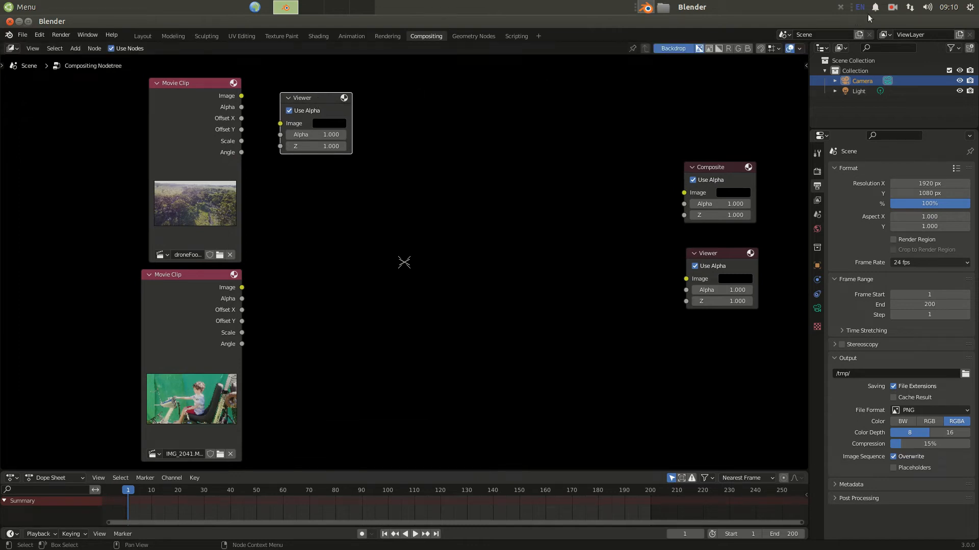
{"action": "left_click", "coordinate": [893, 8]}
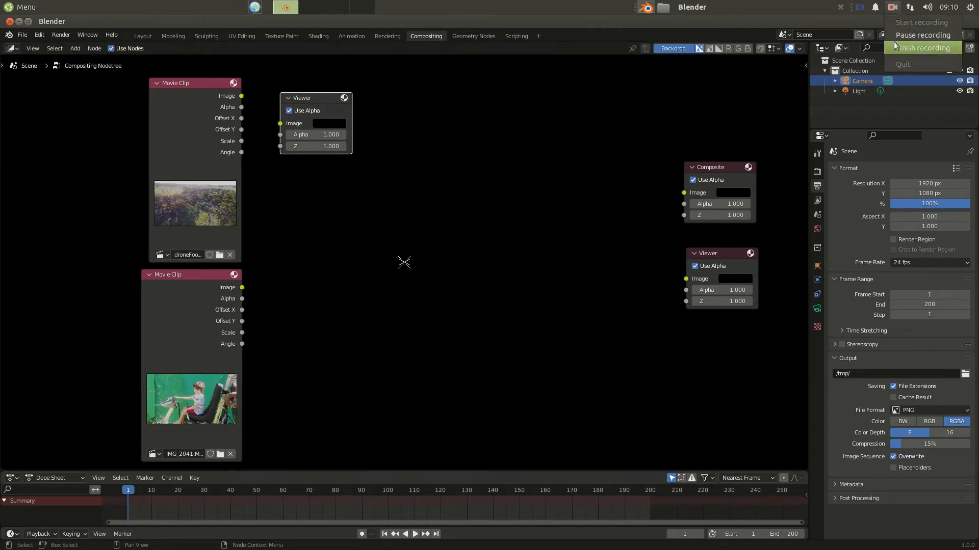
{"action": "left_click", "coordinate": [896, 35]}
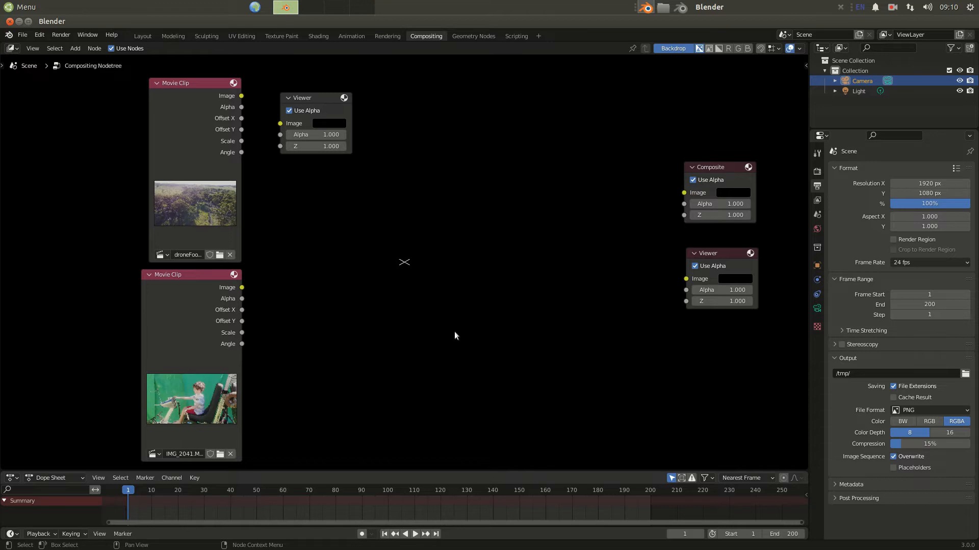
- Duplicate the Viewer node beside the drone clip and place the copy near the green-screen Movie Clip node
{"action": "left_click_drag", "start_coordinate": [320, 96], "coordinate": [413, 117]}
{"action": "middle_click_drag", "start_coordinate": [392, 305], "coordinate": [349, 249]}
{"action": "key", "text": "shift+d"}
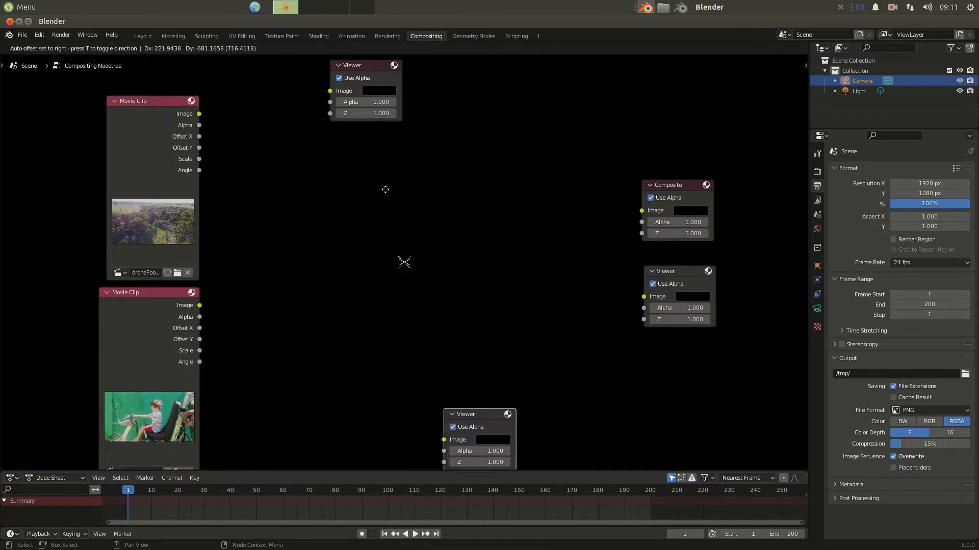
{"action": "left_click", "coordinate": [275, 198]}
{"action": "left_click_drag", "start_coordinate": [354, 70], "coordinate": [264, 65]}
{"action": "left_click_drag", "start_coordinate": [287, 411], "coordinate": [460, 425]}
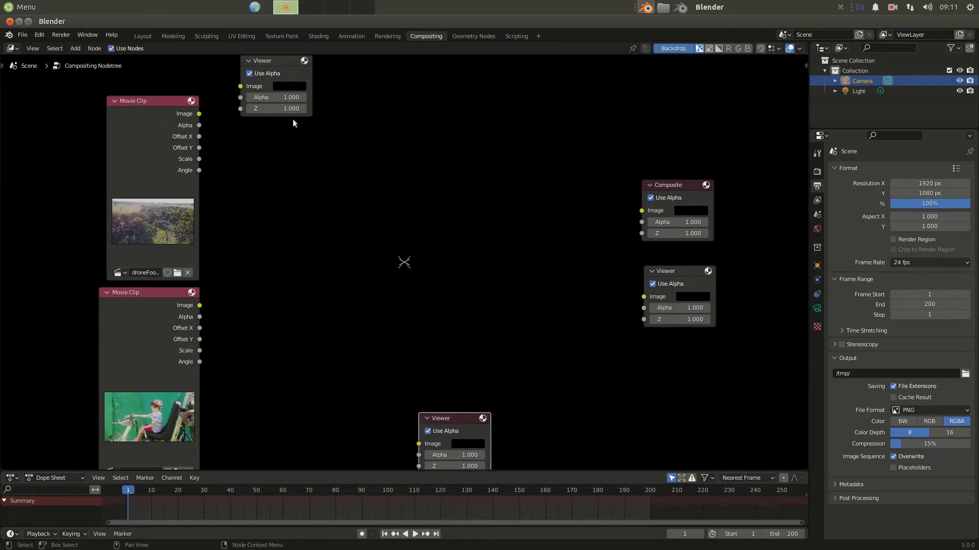
- Reposition the drone clip's Viewer node, link the clip's Image output to it and show it as the backdrop
{"action": "left_click_drag", "start_coordinate": [279, 67], "coordinate": [391, 126]}
{"action": "left_click_drag", "start_coordinate": [198, 192], "coordinate": [354, 149]}
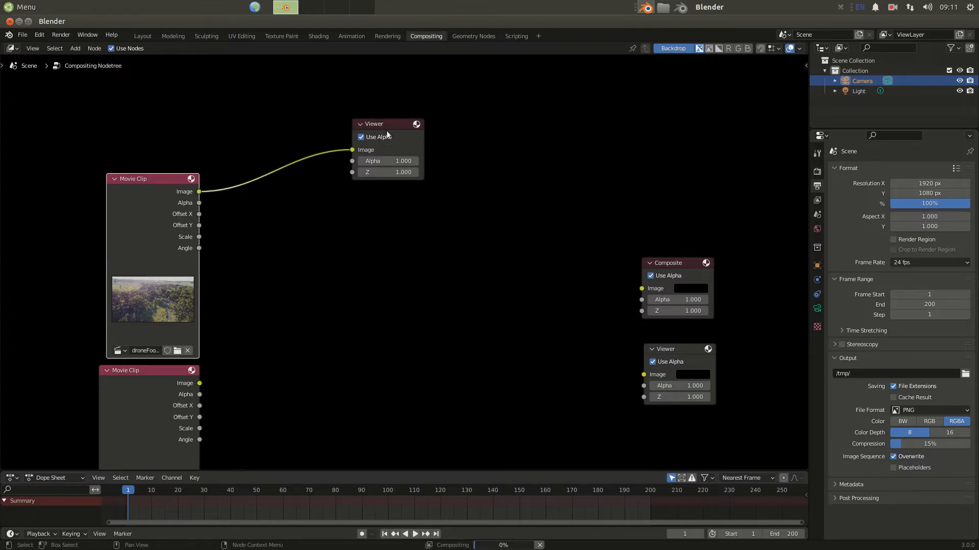
{"action": "left_click", "coordinate": [390, 128]}
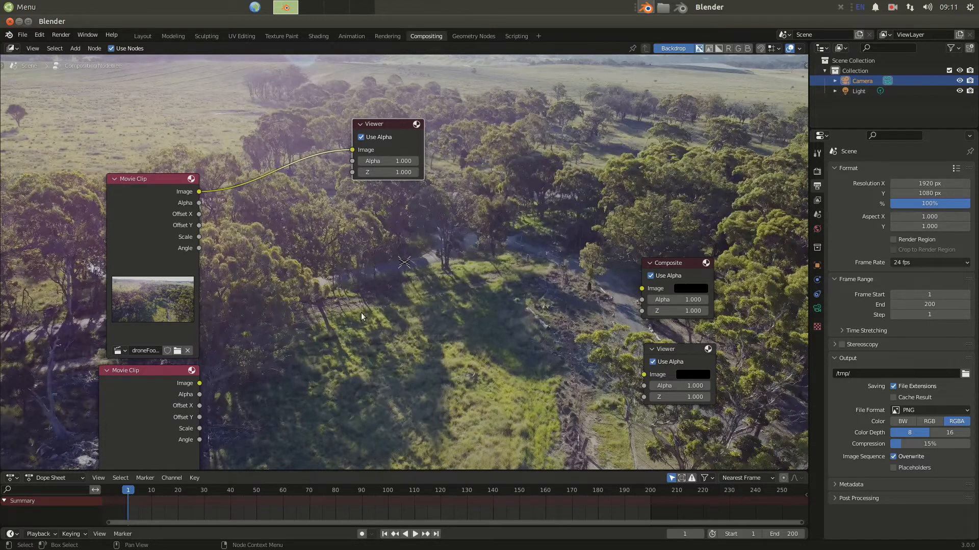
- Scale the backdrop image so that the whole frame fits inside the node editor
{"action": "scroll", "coordinate": [354, 245], "scroll_direction": "down", "scroll_amount": 4}
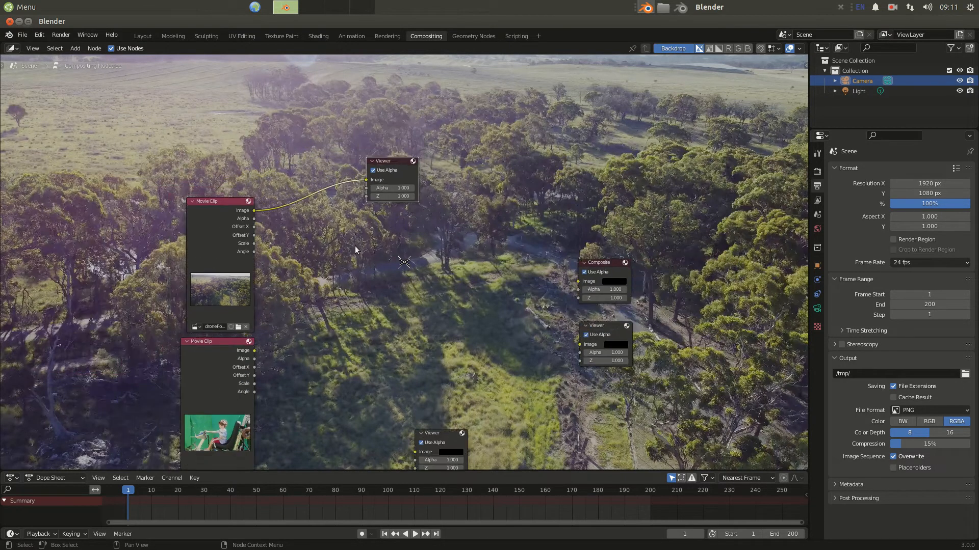
{"action": "scroll", "coordinate": [356, 227], "scroll_direction": "up", "scroll_amount": 3}
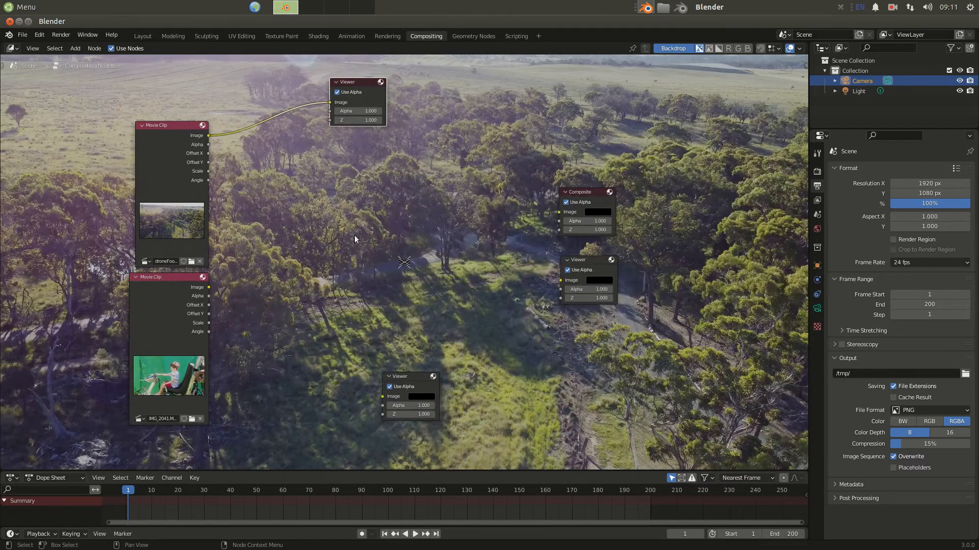
{"action": "key", "text": "v"}
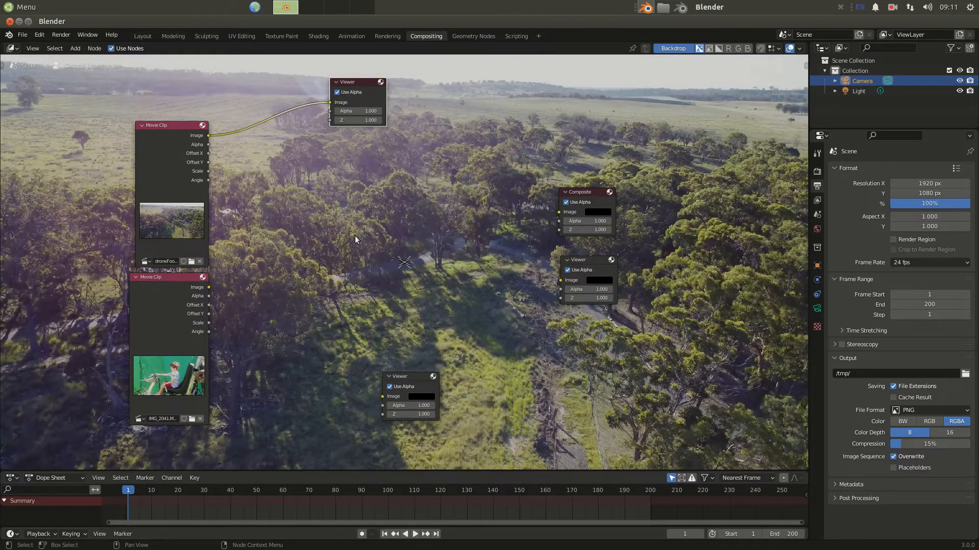
{"action": "key", "text": "v"}
{"action": "key", "text": "v"}
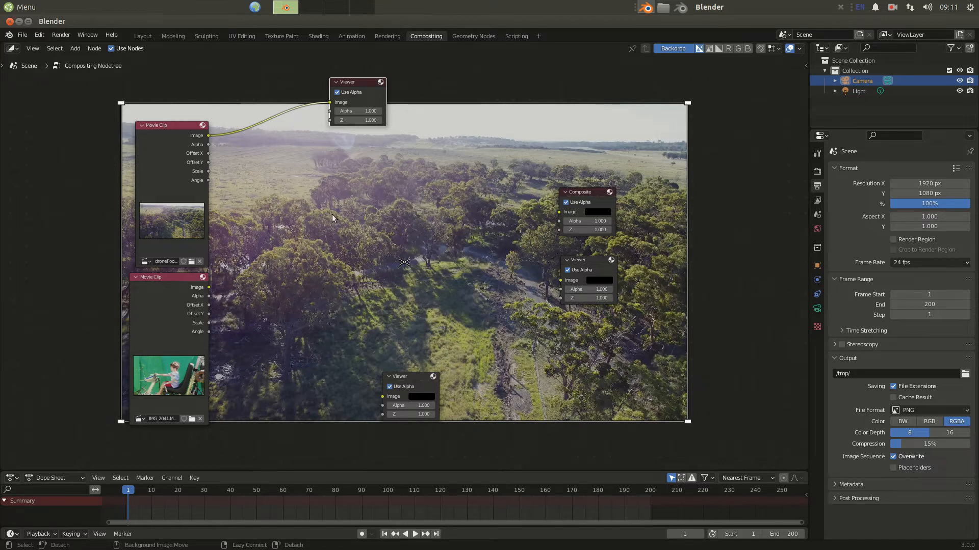
{"action": "key", "text": "alt+v"}
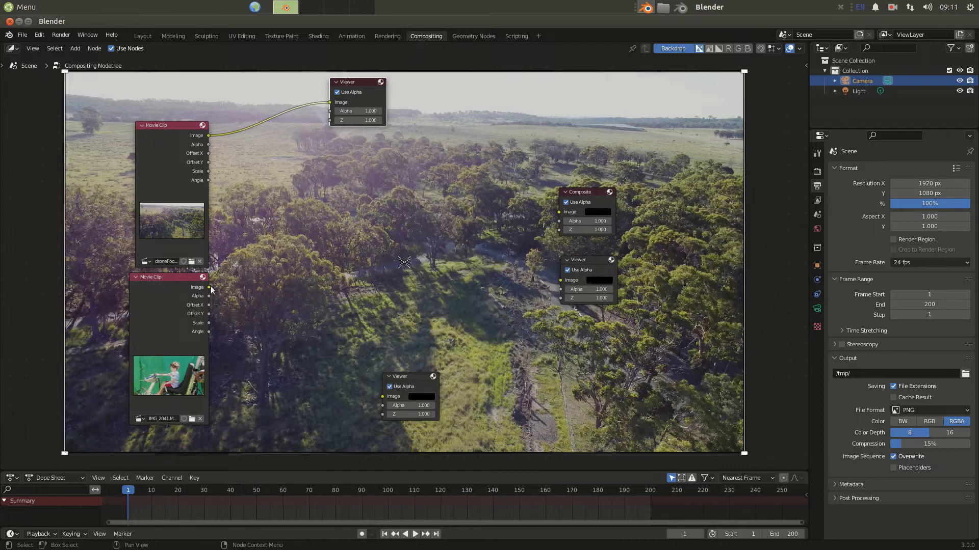
- Link the green-screen clip's Image output to the lower Viewer, compare both Viewers in the backdrop, and leave the green-screen one active
{"action": "left_click_drag", "start_coordinate": [209, 287], "coordinate": [404, 388]}
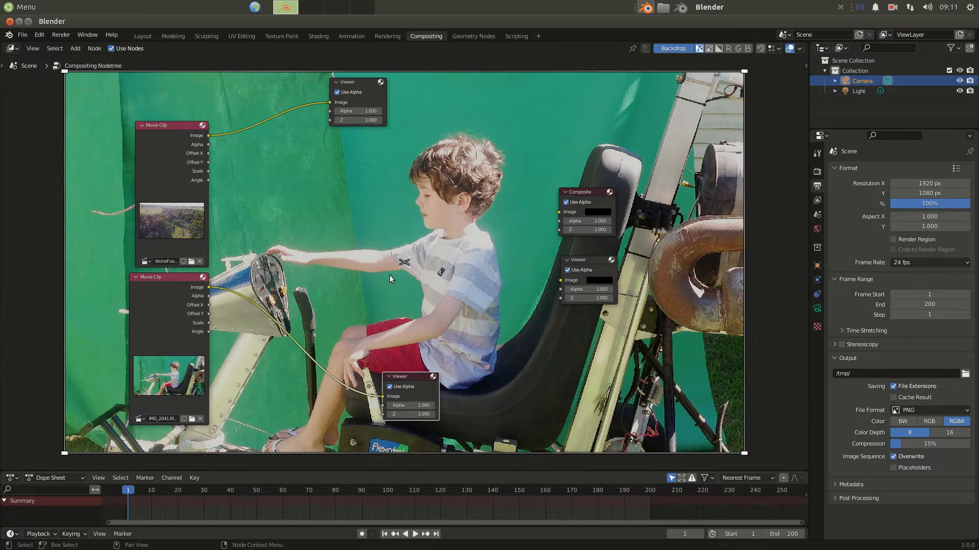
{"action": "left_click", "coordinate": [369, 80]}
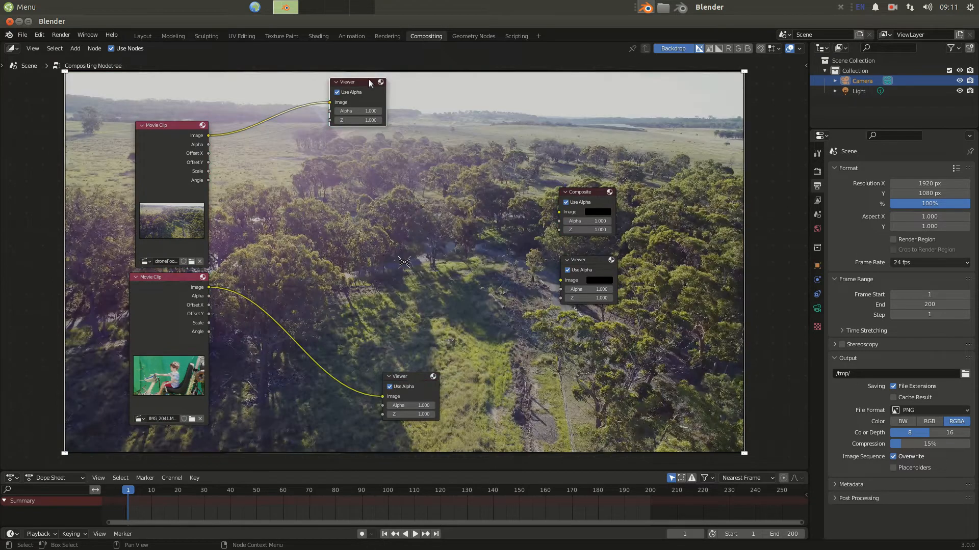
{"action": "left_click", "coordinate": [421, 377]}
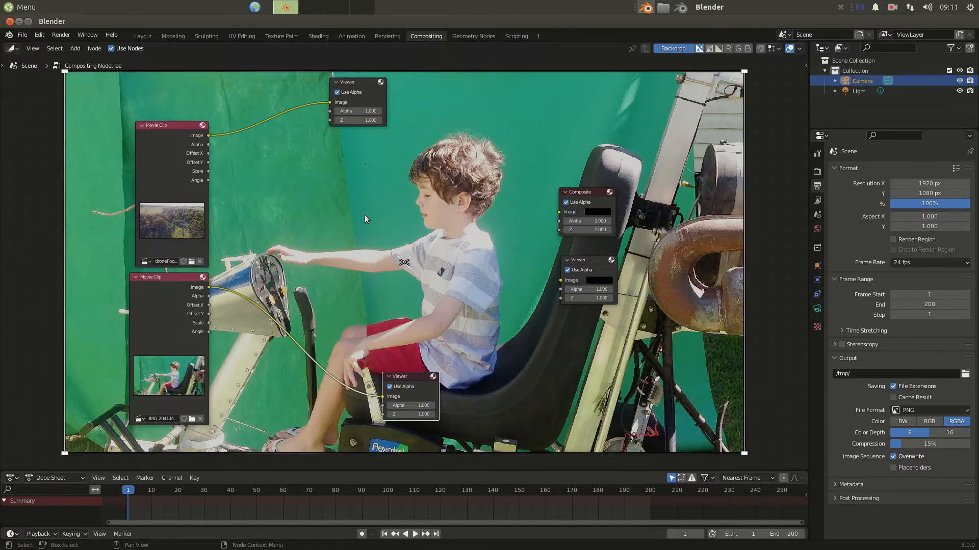
{"action": "left_click", "coordinate": [360, 83]}
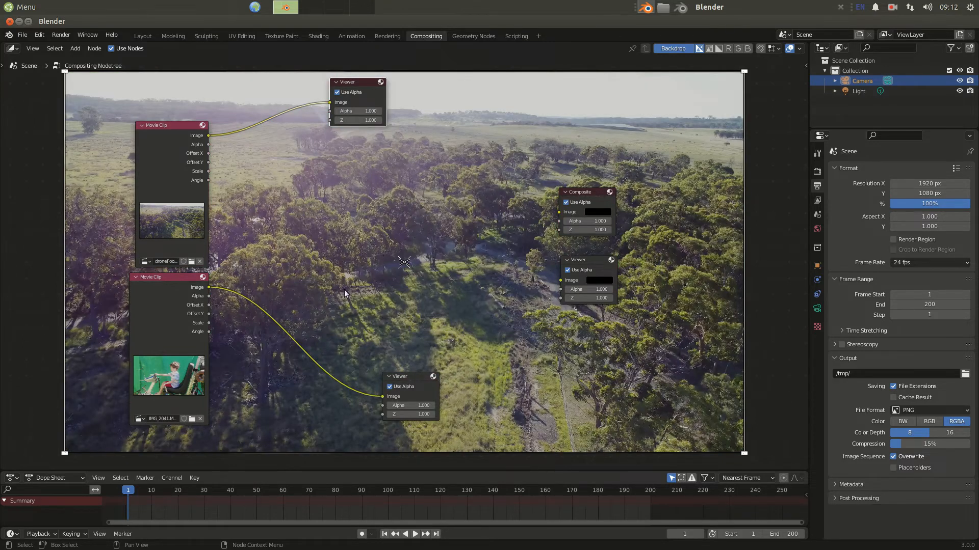
{"action": "left_click_drag", "start_coordinate": [406, 383], "coordinate": [441, 400]}
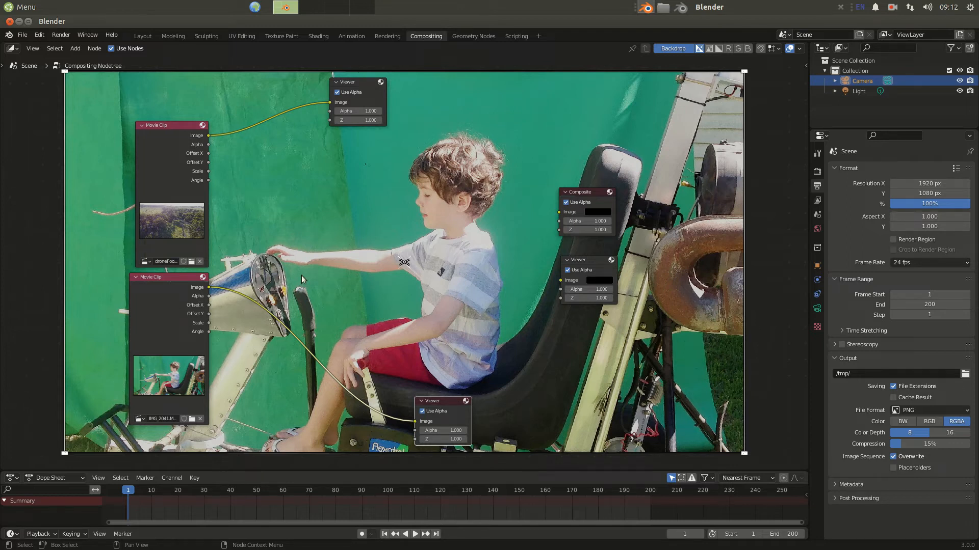
- Insert a Keying node on the link between the green-screen clip and its Viewer
{"action": "key", "text": "shift+a"}
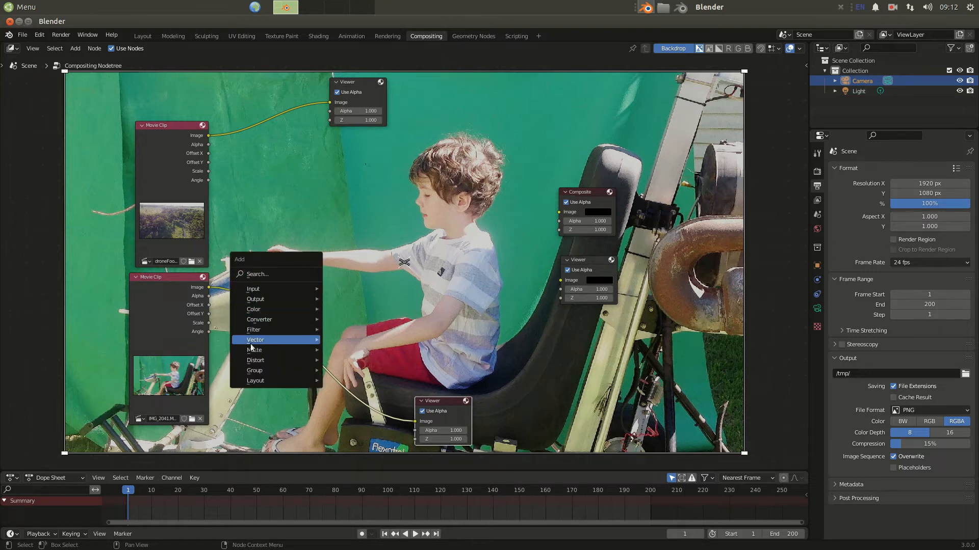
{"action": "mouse_move", "coordinate": [308, 341]}
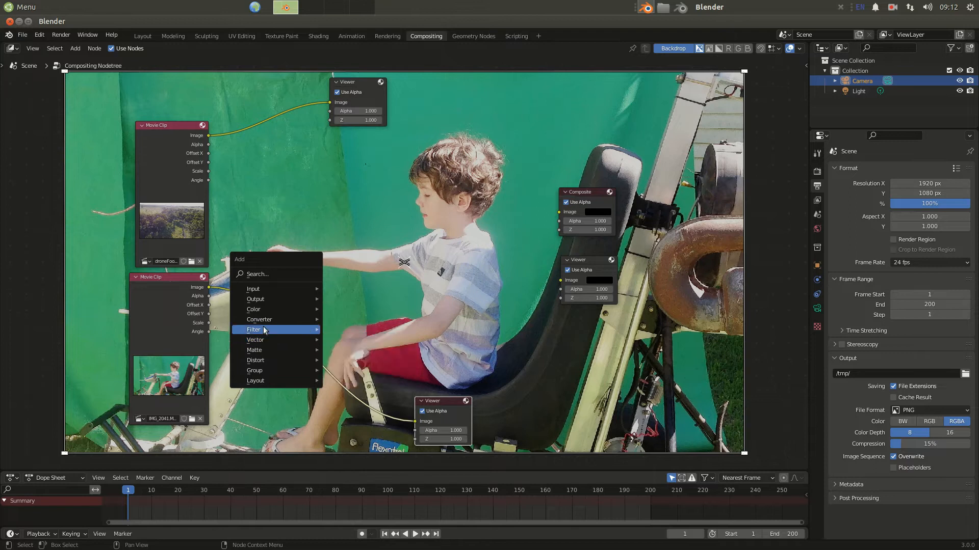
{"action": "mouse_move", "coordinate": [260, 351]}
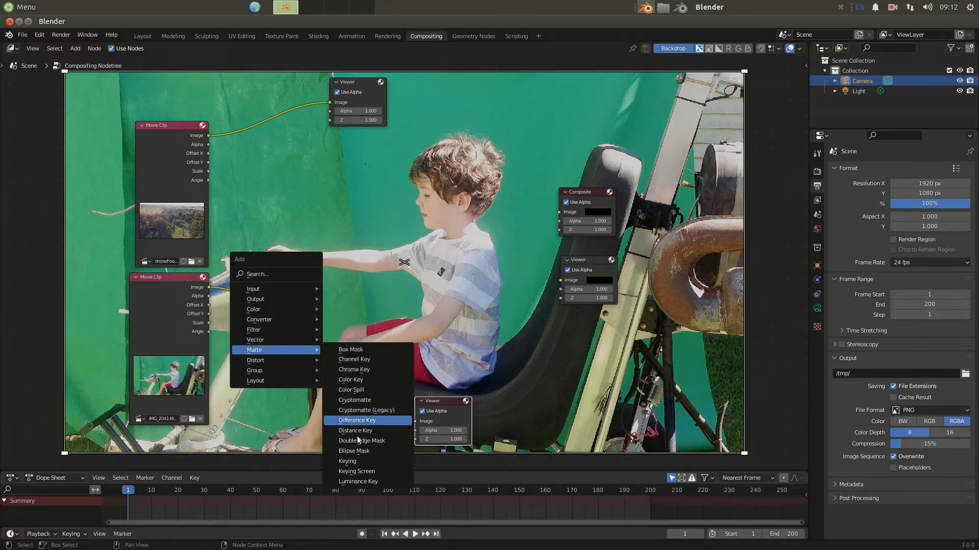
{"action": "left_click", "coordinate": [352, 468]}
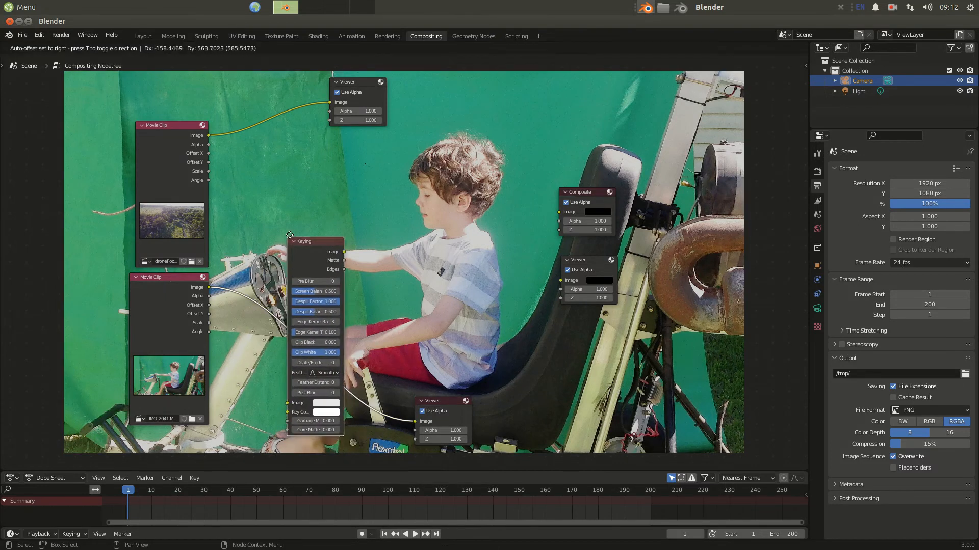
{"action": "left_click", "coordinate": [289, 235]}
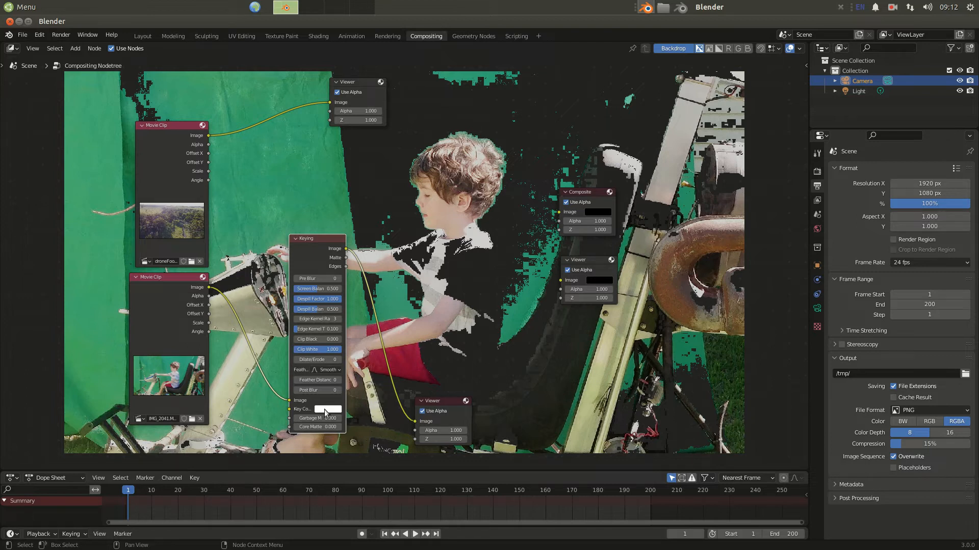
- Set the Keying node's key colour to a light green with hue 0.293, saturation 0.490 and value 0.692
{"action": "scroll", "coordinate": [328, 414], "scroll_direction": "up", "scroll_amount": 5}
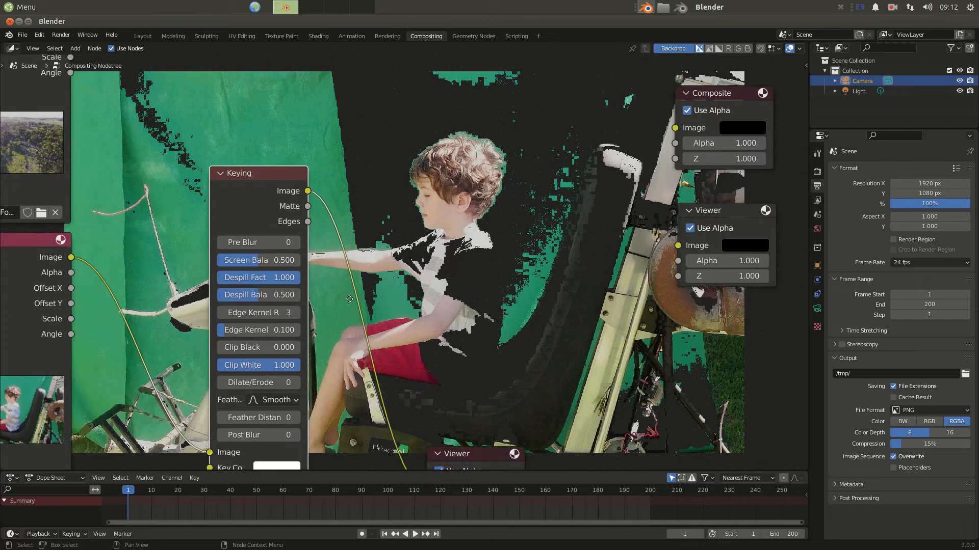
{"action": "scroll", "coordinate": [368, 270], "scroll_direction": "up", "scroll_amount": 2}
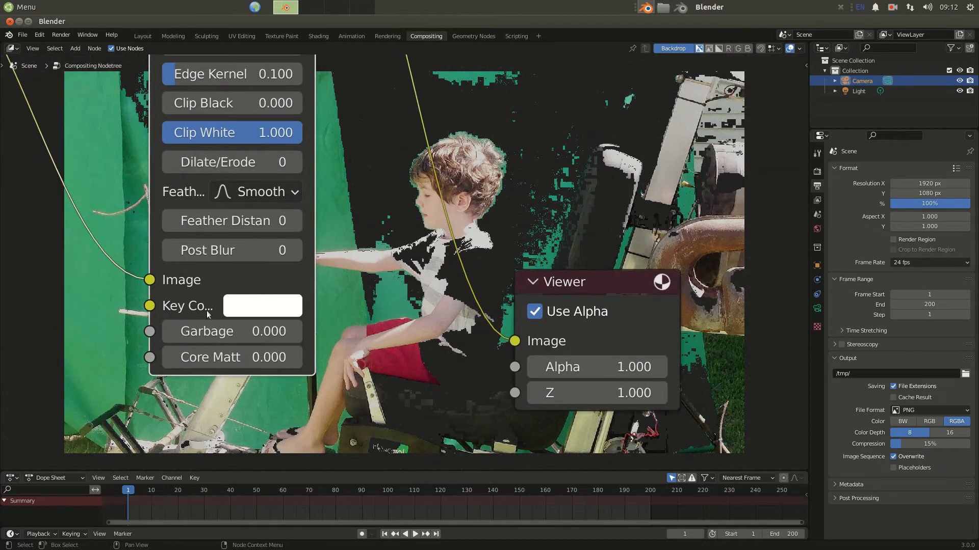
{"action": "scroll", "coordinate": [384, 286], "scroll_direction": "down", "scroll_amount": 4}
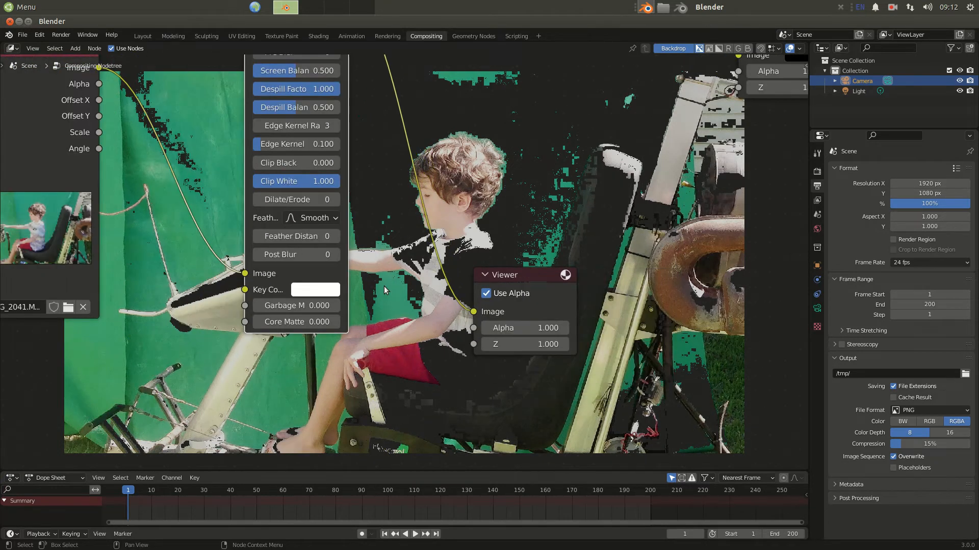
{"action": "left_click", "coordinate": [307, 289]}
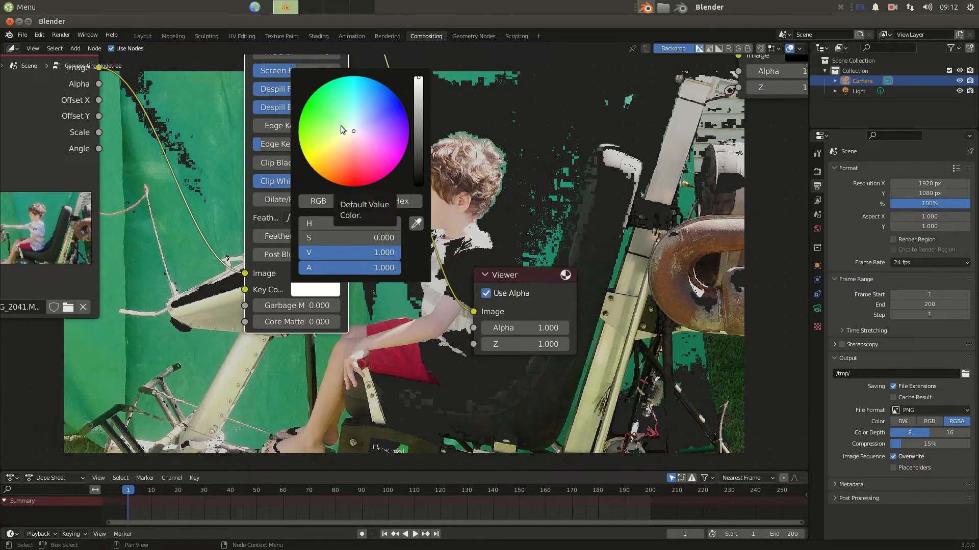
{"action": "left_click_drag", "start_coordinate": [350, 131], "coordinate": [340, 128]}
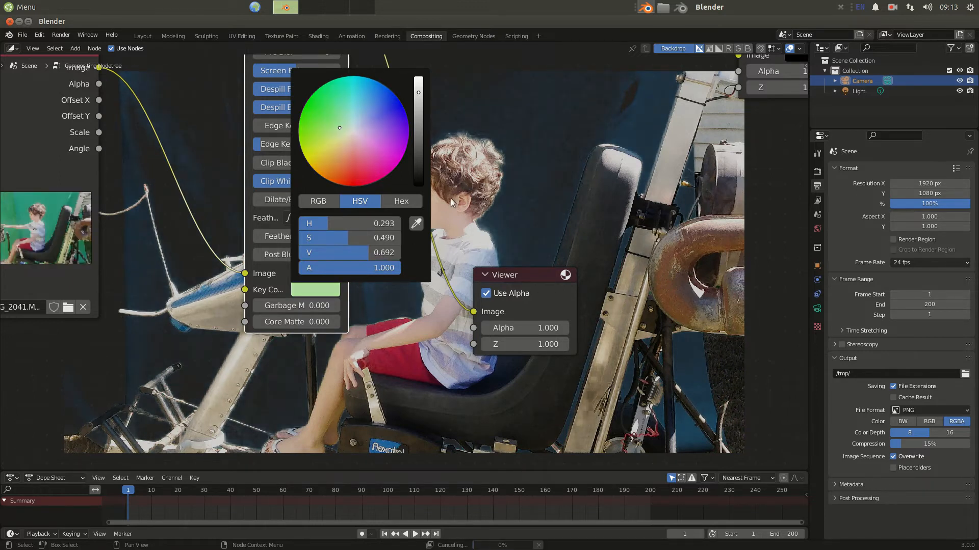
{"action": "scroll", "coordinate": [464, 187], "scroll_direction": "up", "scroll_amount": 1}
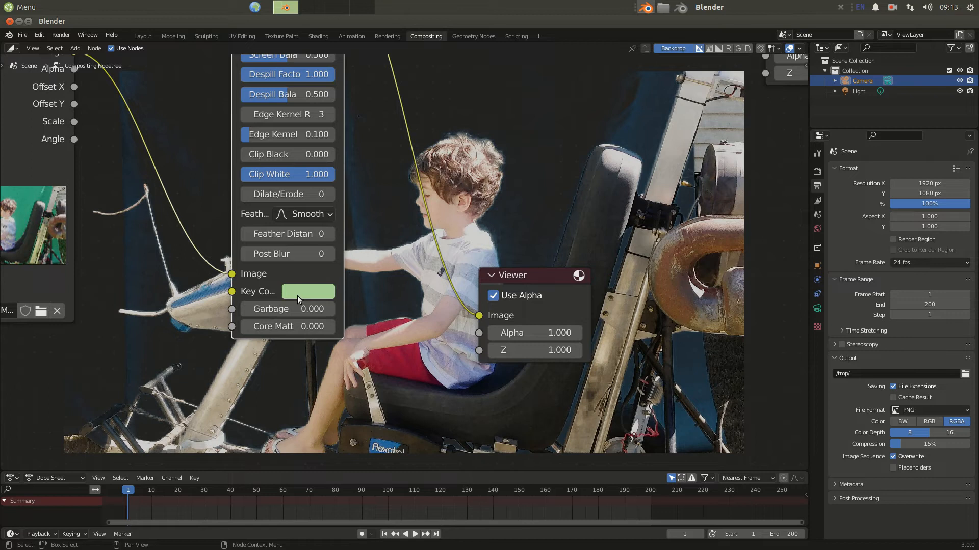
{"action": "scroll", "coordinate": [540, 200], "scroll_direction": "down", "scroll_amount": 2}
{"action": "scroll", "coordinate": [540, 199], "scroll_direction": "up", "scroll_amount": 1}
{"action": "scroll", "coordinate": [540, 200], "scroll_direction": "up", "scroll_amount": 1}
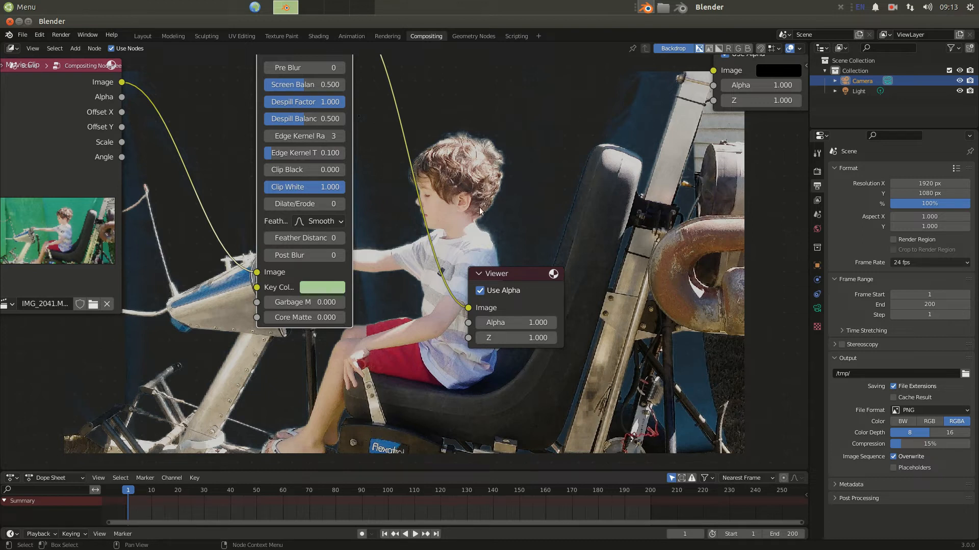
- Try to sample the Keying node's key colour with the eyedropper
{"action": "left_click", "coordinate": [326, 290]}
{"action": "left_click", "coordinate": [415, 229]}
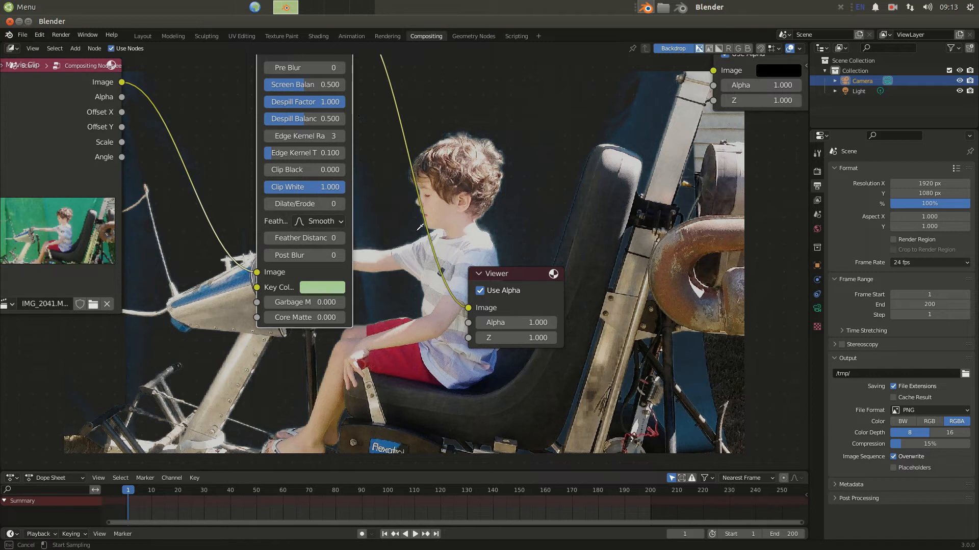
{"action": "left_click", "coordinate": [269, 277]}
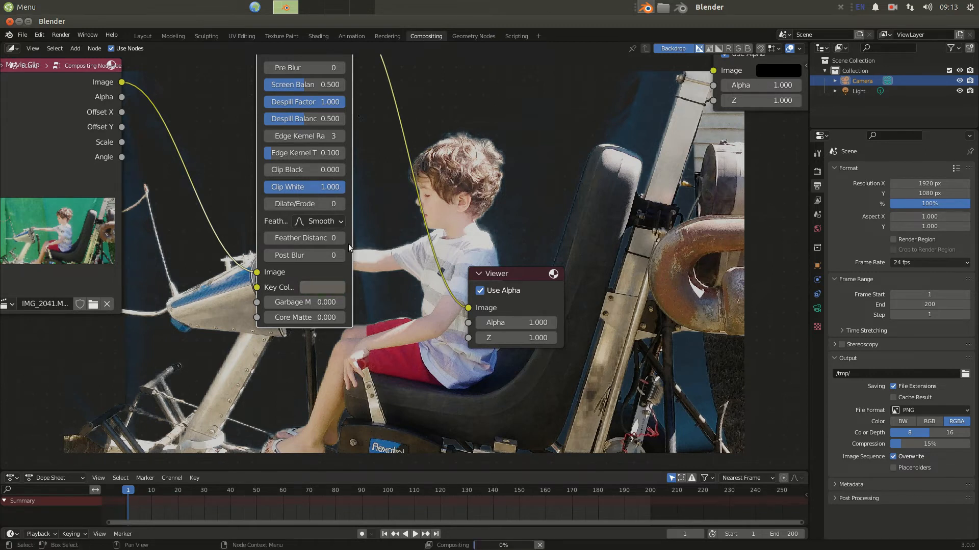
- Sample the Keying node's key colour from the green screen beside the boy's hair in the backdrop
{"action": "left_click", "coordinate": [319, 285]}
{"action": "left_click", "coordinate": [415, 226]}
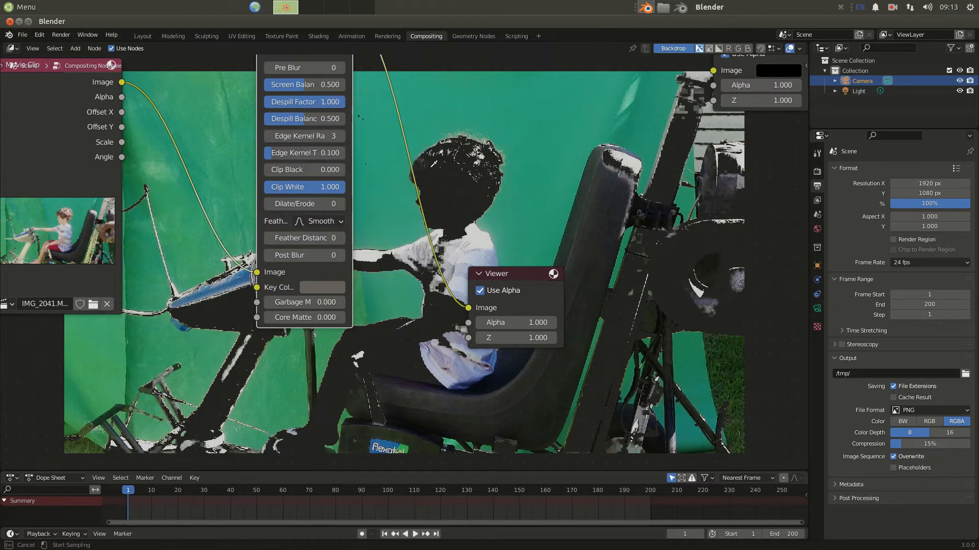
{"action": "left_click", "coordinate": [431, 127]}
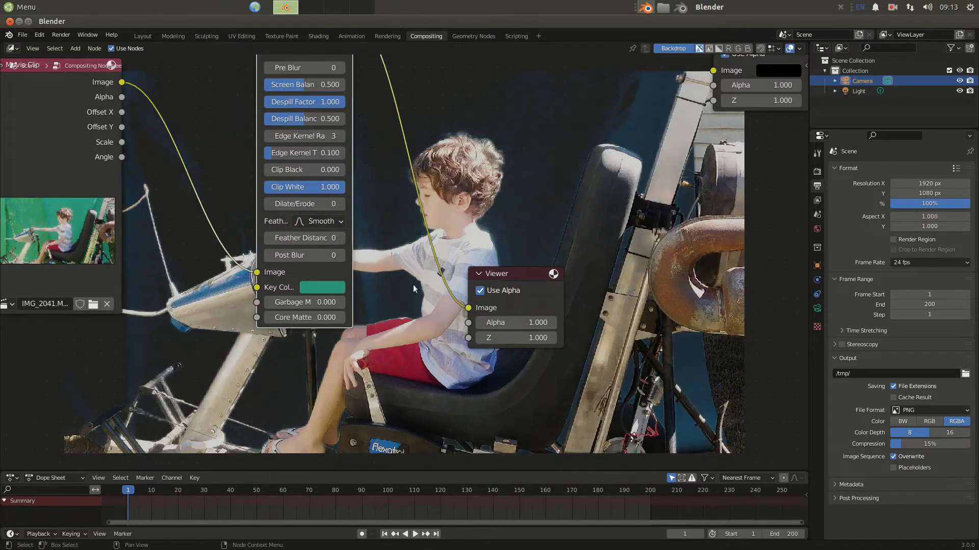
- Move the Viewer linked to the Keying node farther away from it to make room between them
{"action": "left_click", "coordinate": [527, 276]}
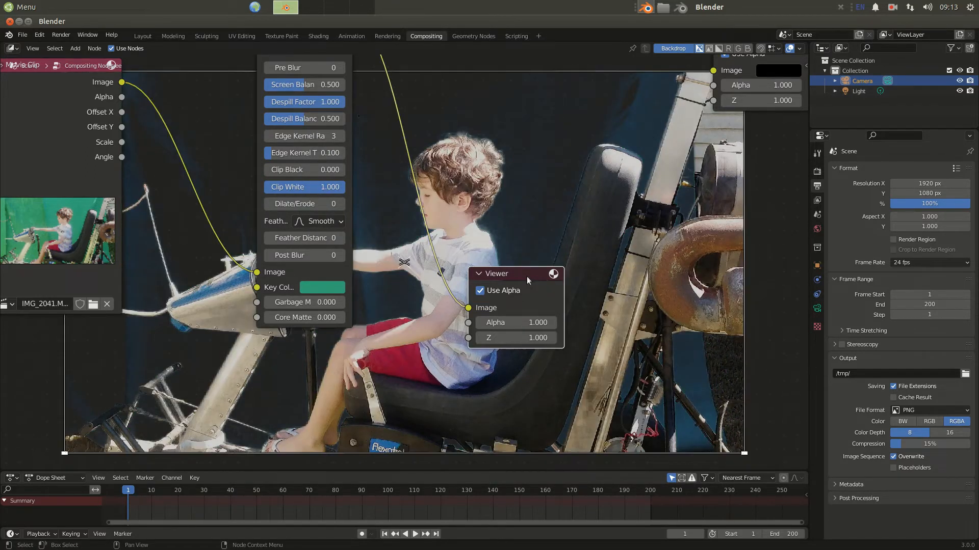
{"action": "left_click_drag", "start_coordinate": [527, 276], "coordinate": [620, 270]}
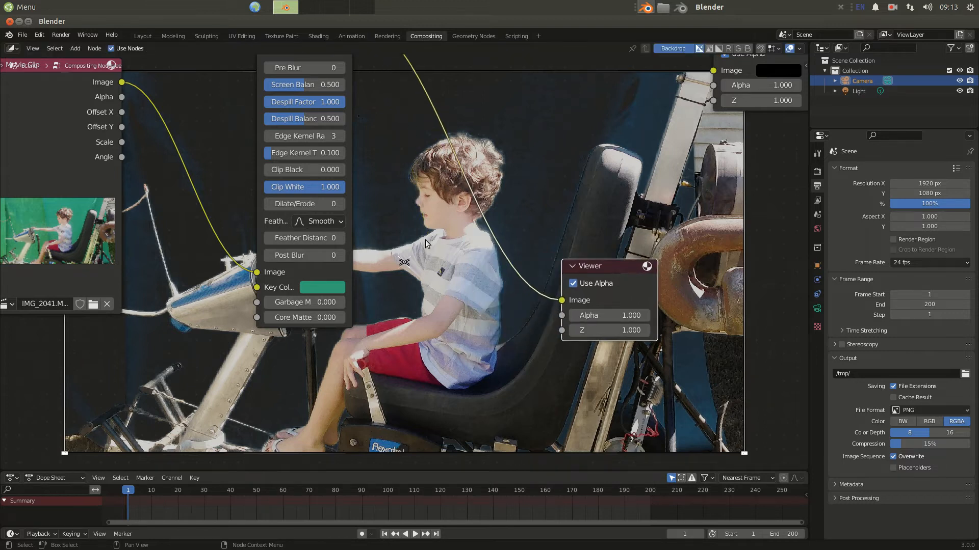
{"action": "scroll", "coordinate": [424, 239], "scroll_direction": "down", "scroll_amount": 2}
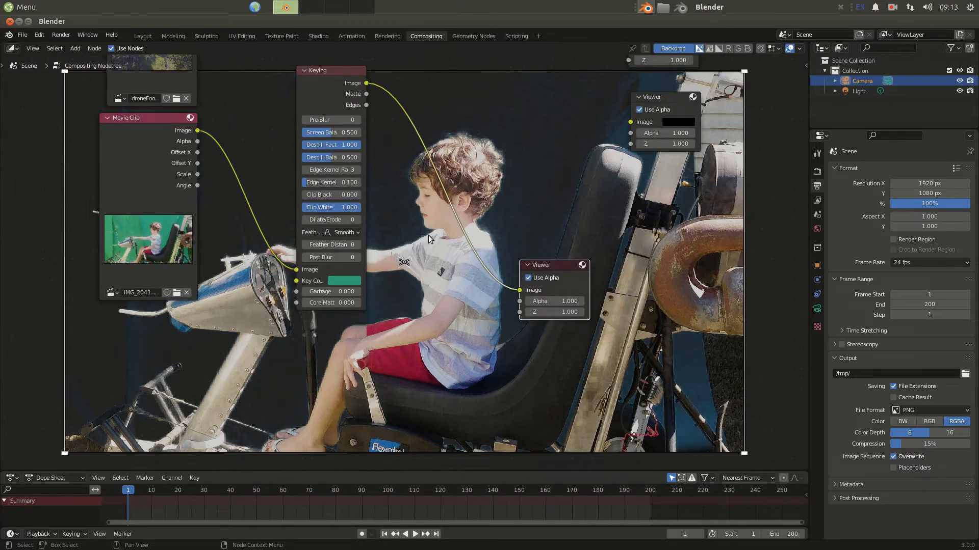
{"action": "scroll", "coordinate": [531, 203], "scroll_direction": "down", "scroll_amount": 1}
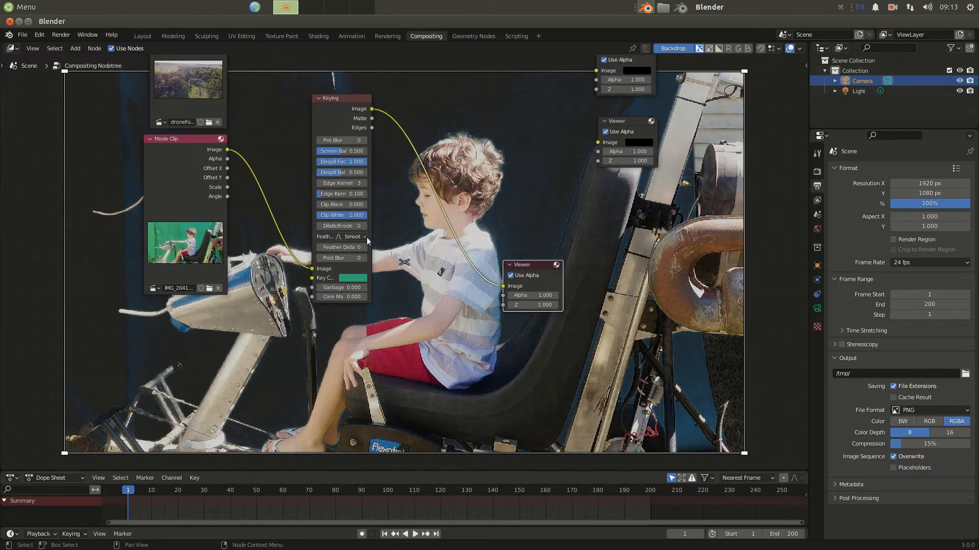
{"action": "scroll", "coordinate": [350, 106], "scroll_direction": "up", "scroll_amount": 2}
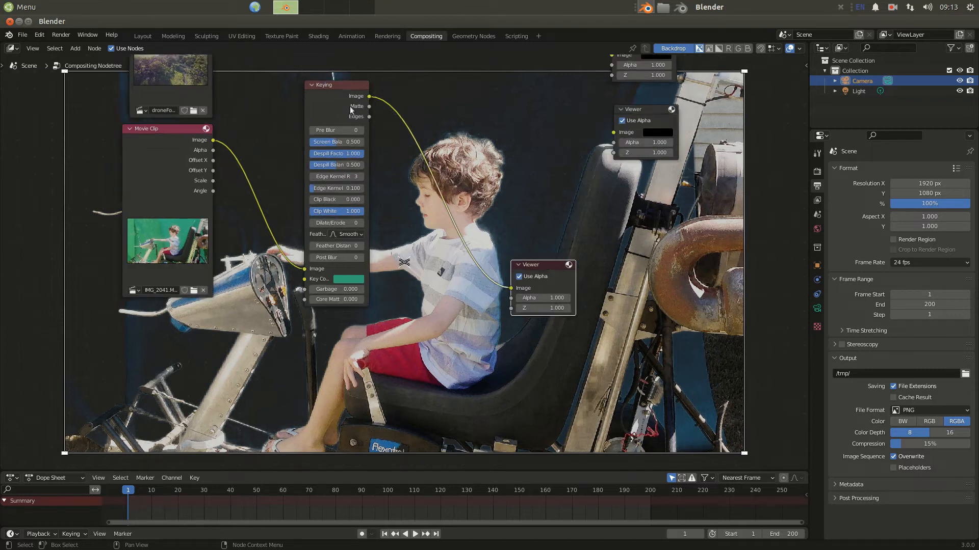
- Link the Keying node's Matte output to the Viewer's Image input in place of the keyed image
{"action": "middle_click_drag", "start_coordinate": [439, 157], "coordinate": [426, 227]}
{"action": "scroll", "coordinate": [382, 254], "scroll_direction": "up", "scroll_amount": 4}
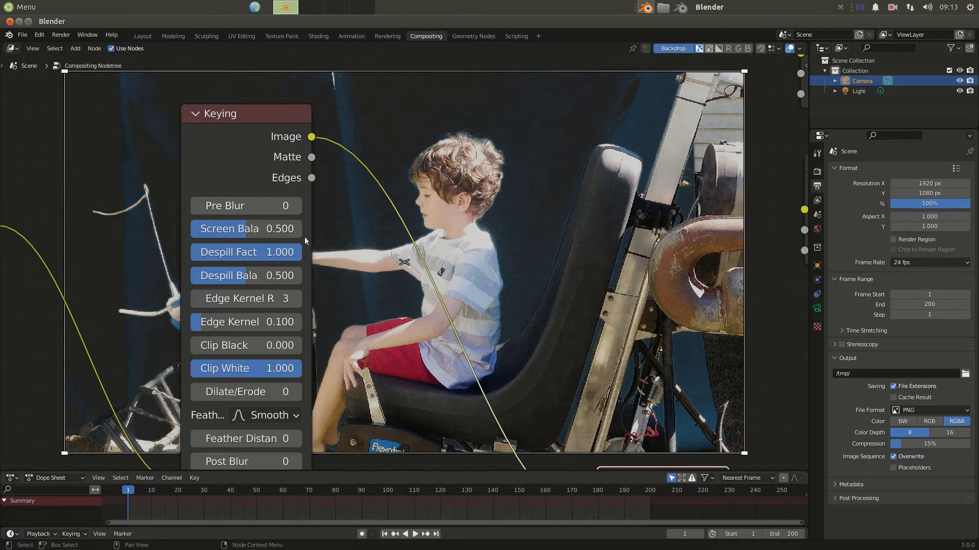
{"action": "scroll", "coordinate": [306, 237], "scroll_direction": "down", "scroll_amount": 2}
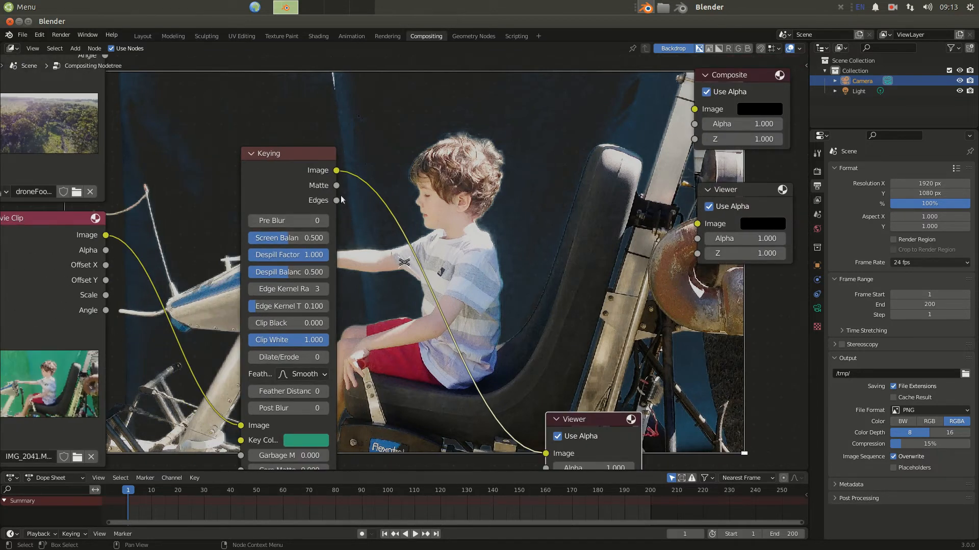
{"action": "left_click_drag", "start_coordinate": [336, 186], "coordinate": [546, 444]}
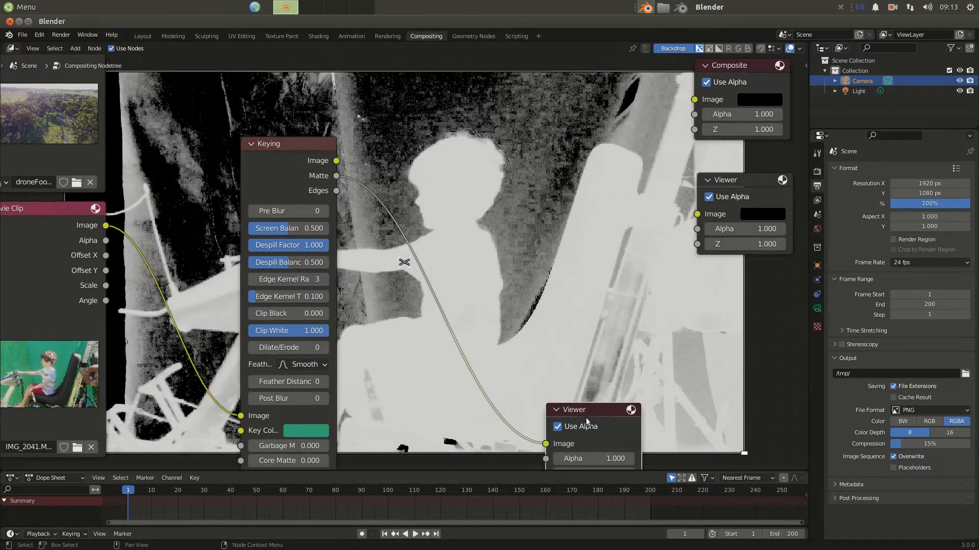
{"action": "scroll", "coordinate": [454, 213], "scroll_direction": "down", "scroll_amount": 2}
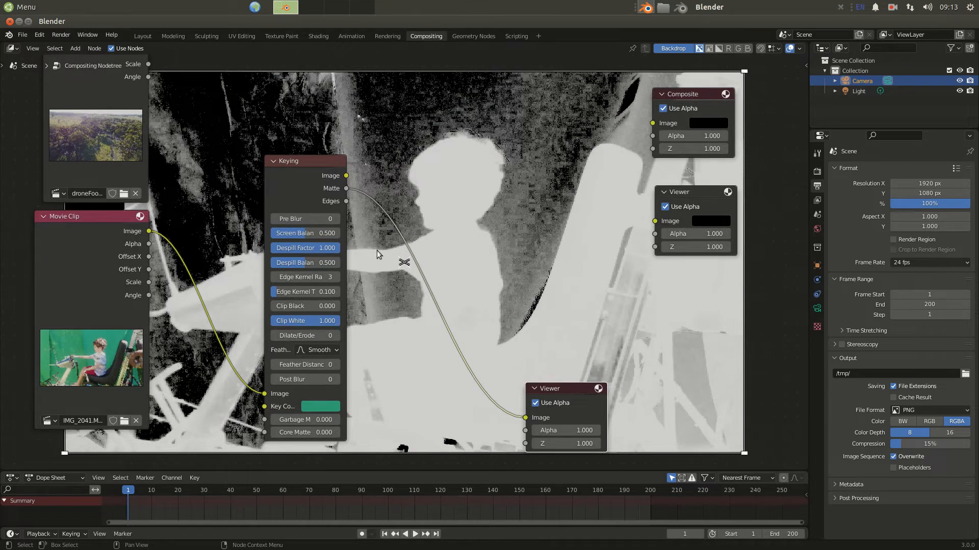
- Spread the linked Viewer and the Keying node farther apart in the node tree
{"action": "left_click_drag", "start_coordinate": [557, 392], "coordinate": [666, 376]}
{"action": "left_click_drag", "start_coordinate": [297, 166], "coordinate": [219, 158]}
{"action": "middle_click_drag", "start_coordinate": [345, 333], "coordinate": [327, 311]}
{"action": "scroll", "coordinate": [316, 310], "scroll_direction": "down", "scroll_amount": 3}
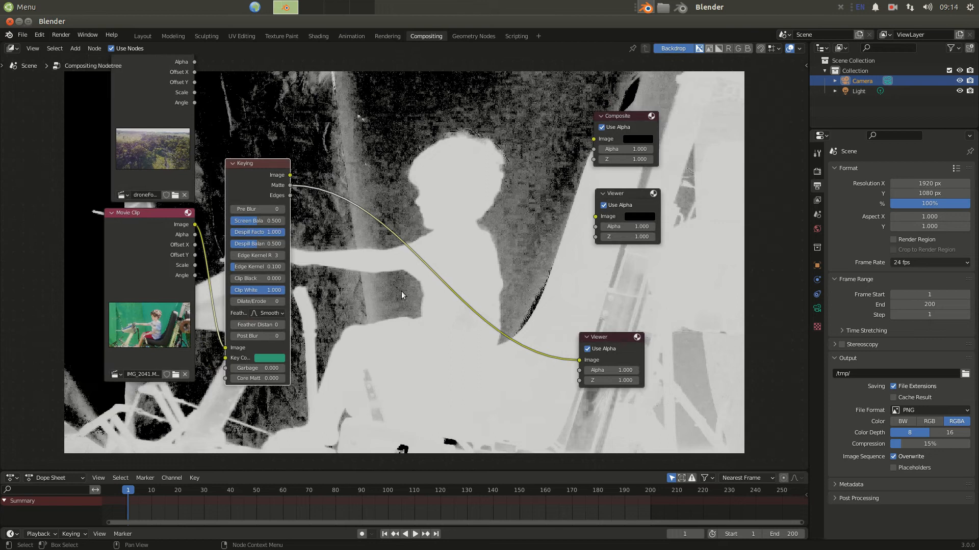
- Shrink the backdrop and move the green-screen Movie Clip and Keying nodes to one side, clear of the matte image
{"action": "scroll", "coordinate": [402, 292], "scroll_direction": "up", "scroll_amount": 1}
{"action": "key", "text": "v"}
{"action": "key", "text": "v"}
{"action": "key", "text": "v"}
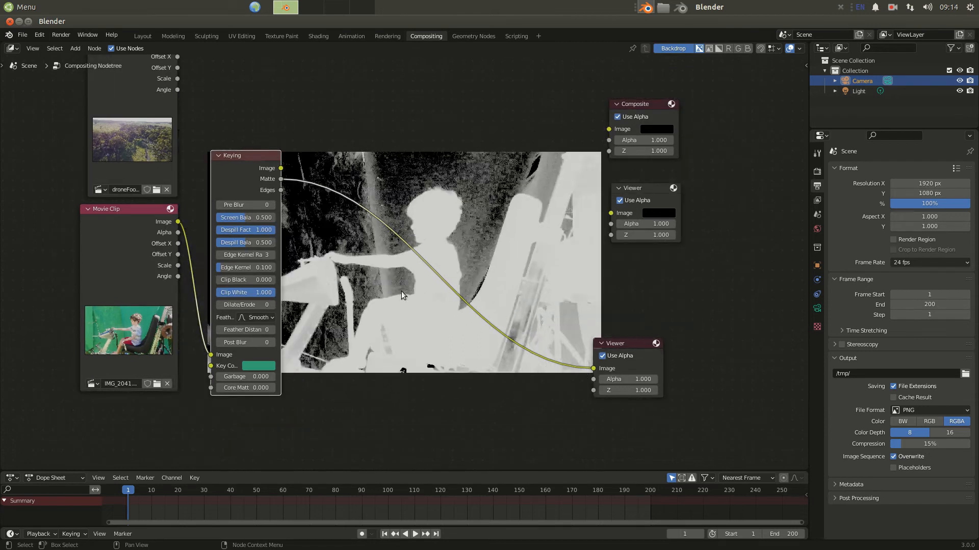
{"action": "left_click_drag", "start_coordinate": [136, 214], "coordinate": [69, 227]}
{"action": "left_click_drag", "start_coordinate": [246, 159], "coordinate": [167, 232]}
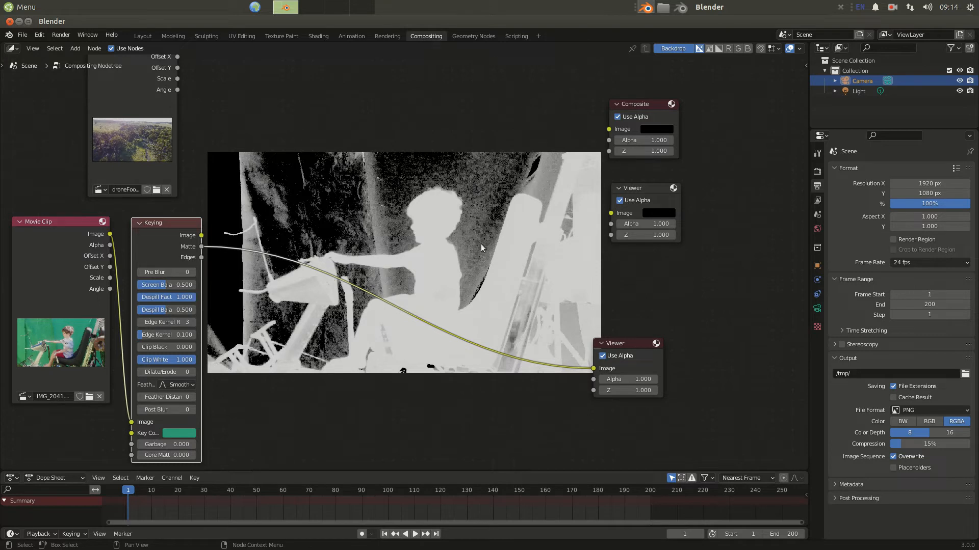
- Set the Keying node's key colour to a muted green with hue 0.295, saturation 0.575 and value 0.296, and slightly reduce its saturation
{"action": "left_click", "coordinate": [179, 433]}
{"action": "left_click_drag", "start_coordinate": [198, 303], "coordinate": [194, 324]}
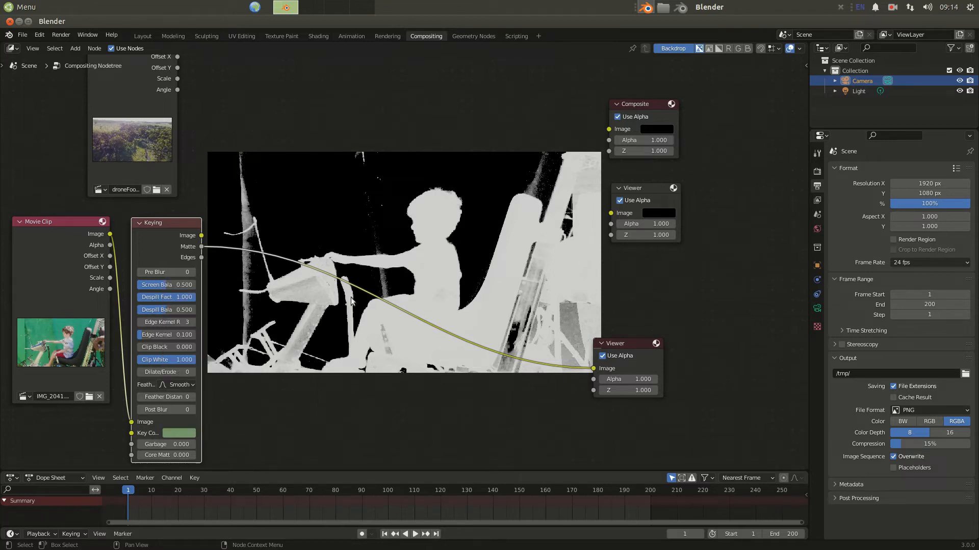
{"action": "left_click", "coordinate": [179, 433]}
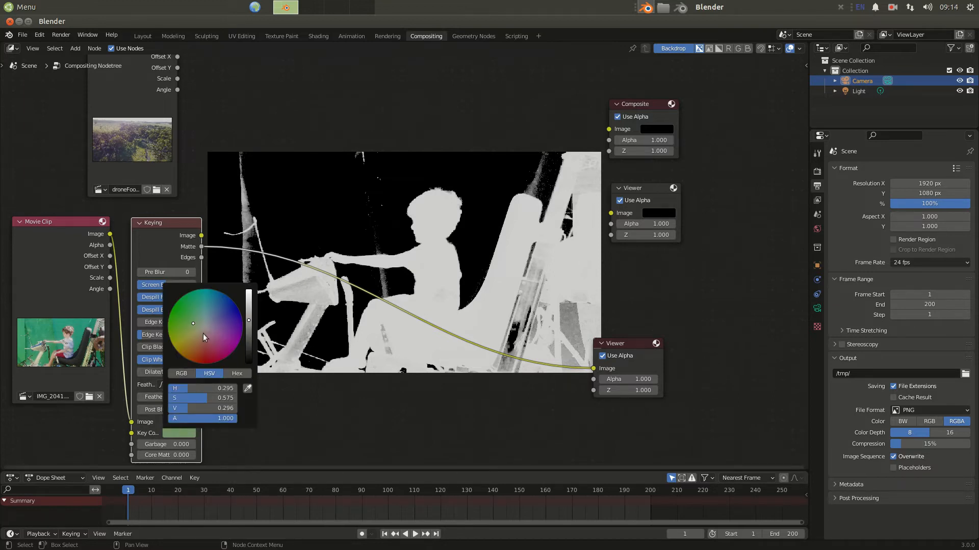
{"action": "left_click_drag", "start_coordinate": [193, 323], "coordinate": [196, 324]}
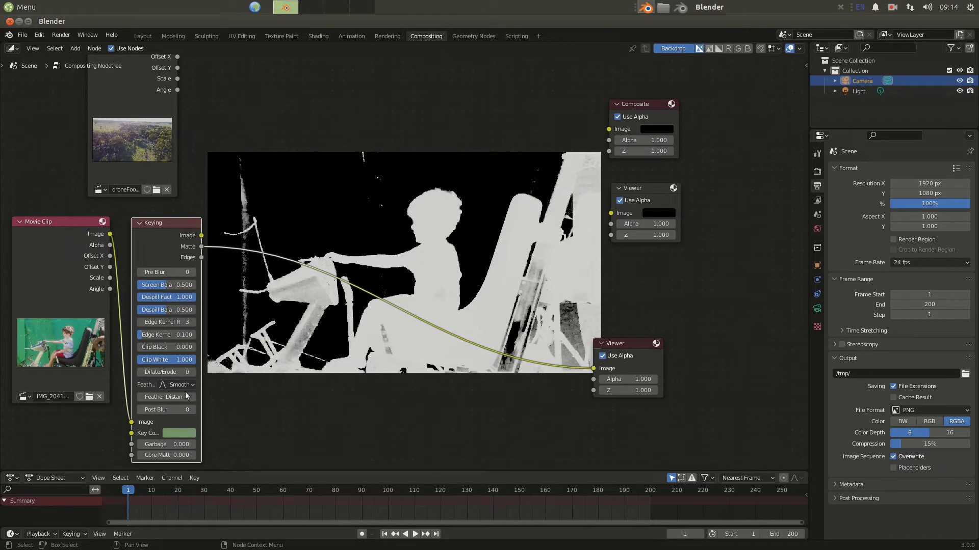
- Darken the Keying node's key colour and brighten it again to a lighter muted green while comparing the matte
{"action": "left_click", "coordinate": [182, 433]}
{"action": "mouse_move", "coordinate": [248, 320]}
{"action": "left_mouse_down"}
{"action": "mouse_move", "coordinate": [248, 310]}
{"action": "mouse_move", "coordinate": [252, 329]}
{"action": "left_mouse_up"}
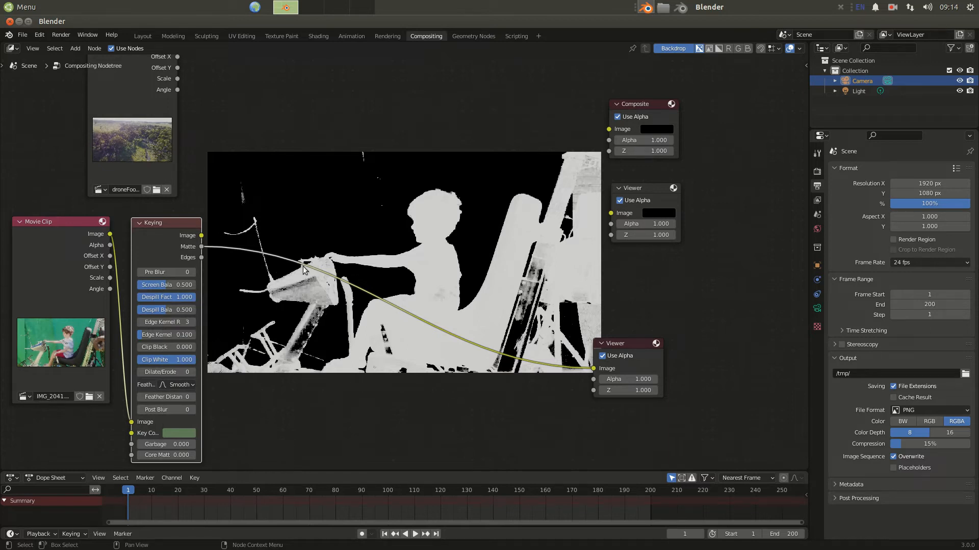
{"action": "left_click", "coordinate": [193, 434]}
{"action": "left_click_drag", "start_coordinate": [249, 332], "coordinate": [249, 316]}
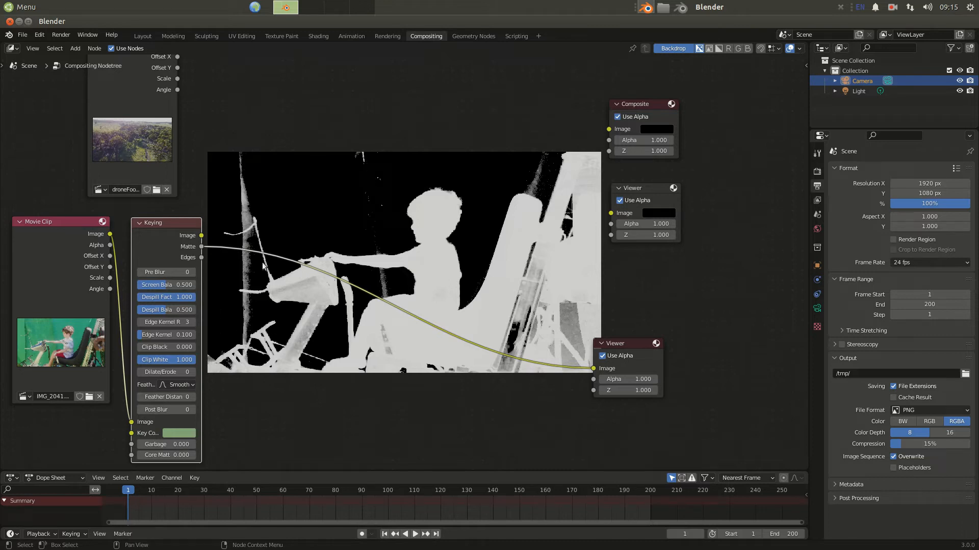
- Move the green-screen Movie Clip farther out and place the Keying node closer to its linked Viewer, uncovering the boy in the matte
{"action": "left_click_drag", "start_coordinate": [180, 225], "coordinate": [185, 225]}
{"action": "middle_click_drag", "start_coordinate": [301, 345], "coordinate": [344, 295]}
{"action": "left_click_drag", "start_coordinate": [107, 178], "coordinate": [72, 179]}
{"action": "left_click_drag", "start_coordinate": [200, 166], "coordinate": [525, 81]}
{"action": "scroll", "coordinate": [492, 268], "scroll_direction": "up", "scroll_amount": 2}
{"action": "middle_click_drag", "start_coordinate": [519, 213], "coordinate": [493, 290]}
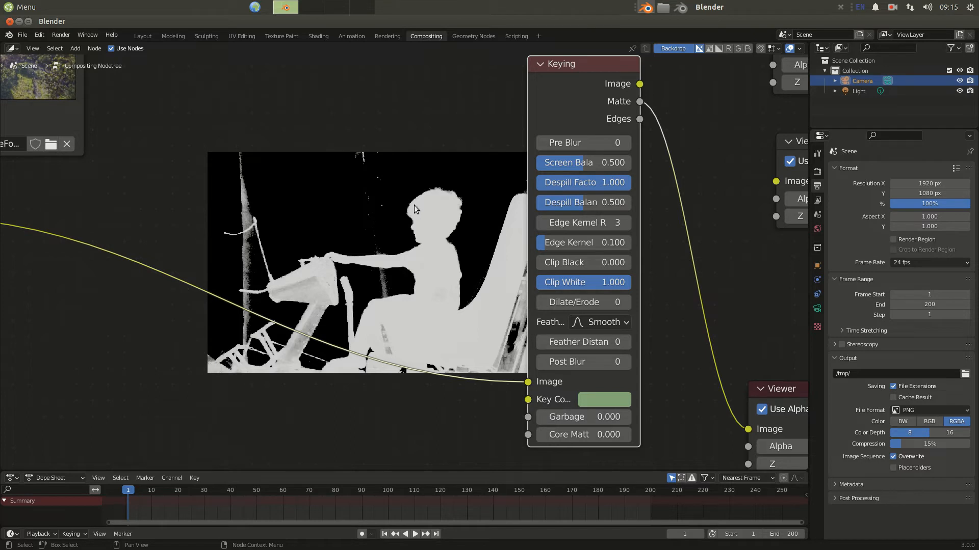
- Enlarge the backdrop to examine the matte's edges around the boy's outstretched arm
{"action": "key", "text": "v"}
{"action": "key", "text": "v"}
{"action": "key", "text": "alt+v"}
{"action": "key", "text": "alt+v"}
{"action": "key", "text": "alt+v"}
{"action": "key", "text": "alt+v"}
{"action": "key", "text": "alt+v"}
{"action": "key", "text": "alt+v"}
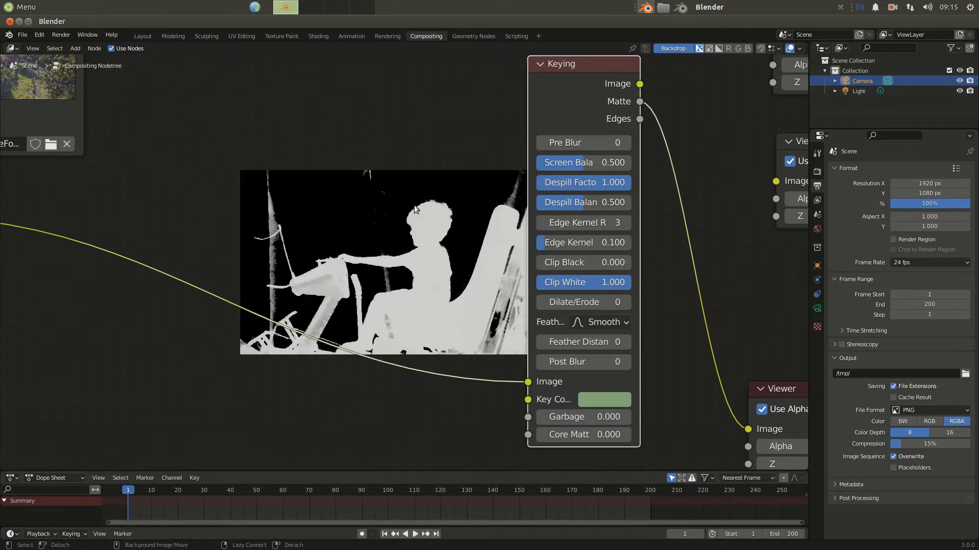
{"action": "key", "text": "alt+v"}
{"action": "key", "text": "alt+v"}
{"action": "key", "text": "alt+v"}
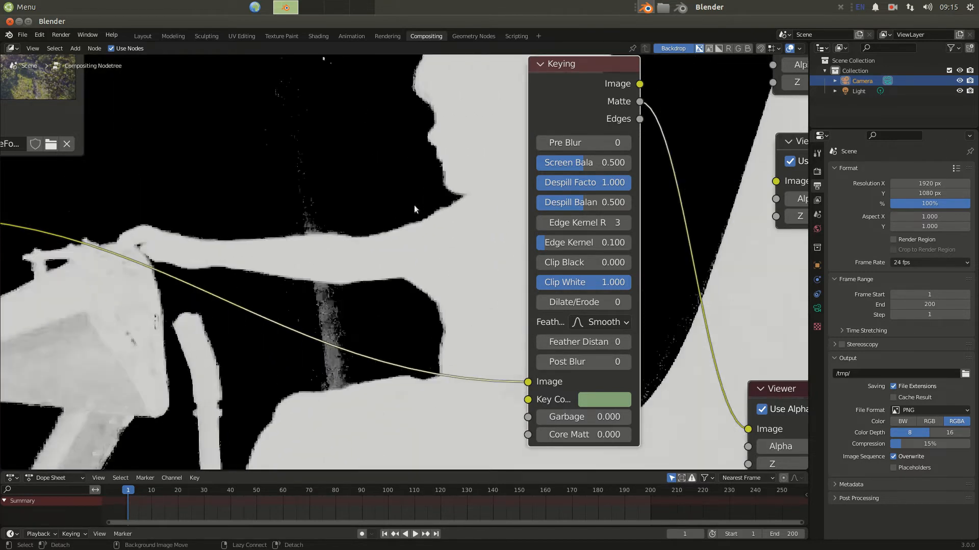
- Try a Pre Blur of 11 on the Keying node and set it back to 0
{"action": "left_click", "coordinate": [628, 143]}
{"action": "left_click", "coordinate": [627, 143]}
{"action": "left_click", "coordinate": [627, 143]}
{"action": "left_click", "coordinate": [628, 144]}
{"action": "left_click", "coordinate": [627, 143]}
{"action": "left_click", "coordinate": [628, 143]}
{"action": "left_click", "coordinate": [627, 143]}
{"action": "left_click", "coordinate": [628, 143]}
{"action": "left_click", "coordinate": [628, 142]}
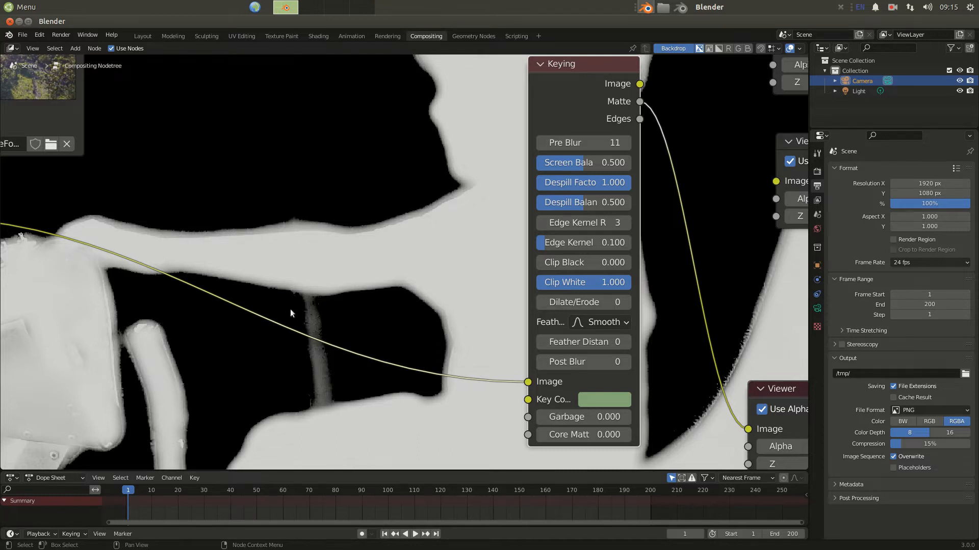
{"action": "scroll", "coordinate": [360, 248], "scroll_direction": "down", "scroll_amount": 1}
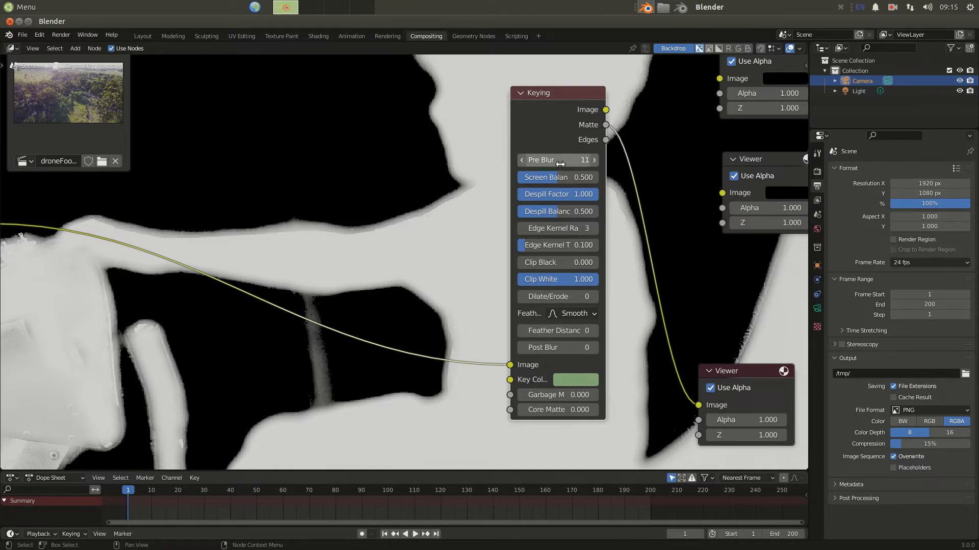
{"action": "left_click", "coordinate": [522, 162]}
{"action": "type", "text": "0"}
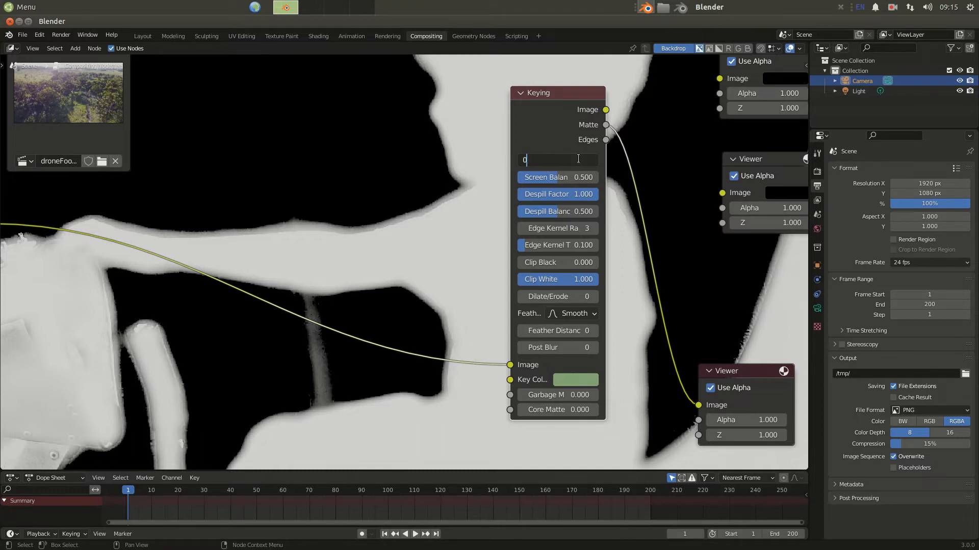
{"action": "key", "text": "Return"}
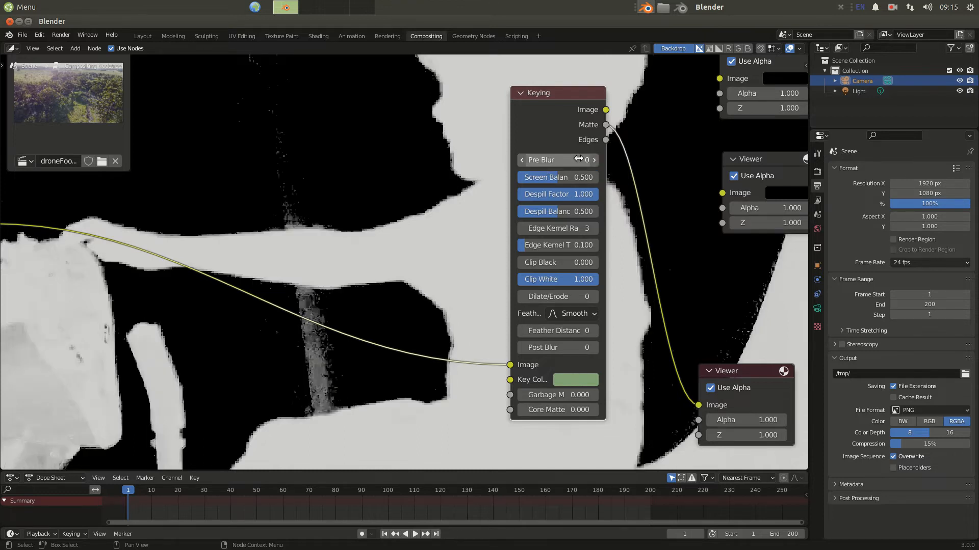
- Try a Screen Balance of 1 on the Keying node and bring it down to 0.900
{"action": "left_click", "coordinate": [558, 176]}
{"action": "type", "text": "1"}
{"action": "key", "text": "Return"}
{"action": "left_click_drag", "start_coordinate": [598, 176], "coordinate": [590, 177]}
{"action": "scroll", "coordinate": [325, 255], "scroll_direction": "down", "scroll_amount": 3}
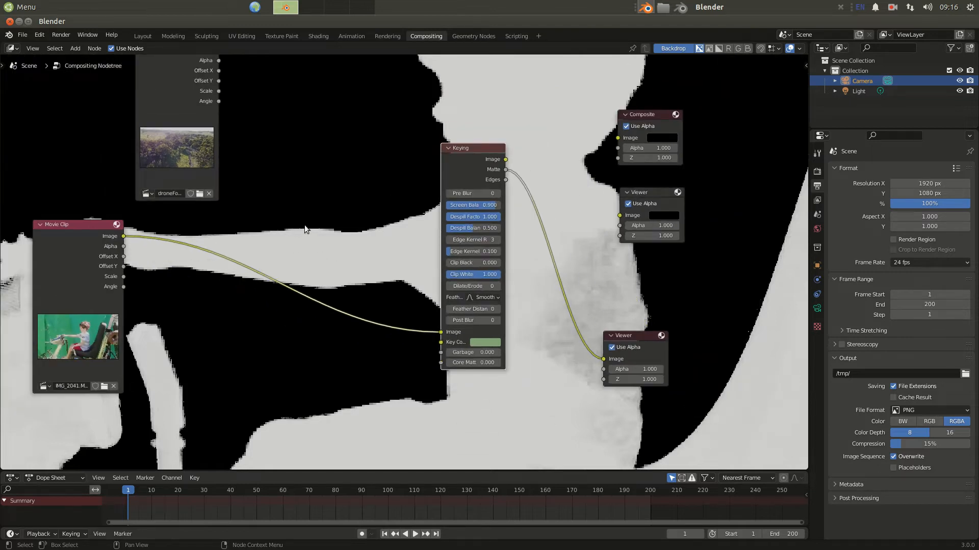
- Fit the whole matte in the backdrop and set the Keying node's Despill Factor to 0.892 and Despill Balance to 0.592
{"action": "key", "text": "v"}
{"action": "key", "text": "v"}
{"action": "key", "text": "v"}
{"action": "key", "text": "v"}
{"action": "key", "text": "v"}
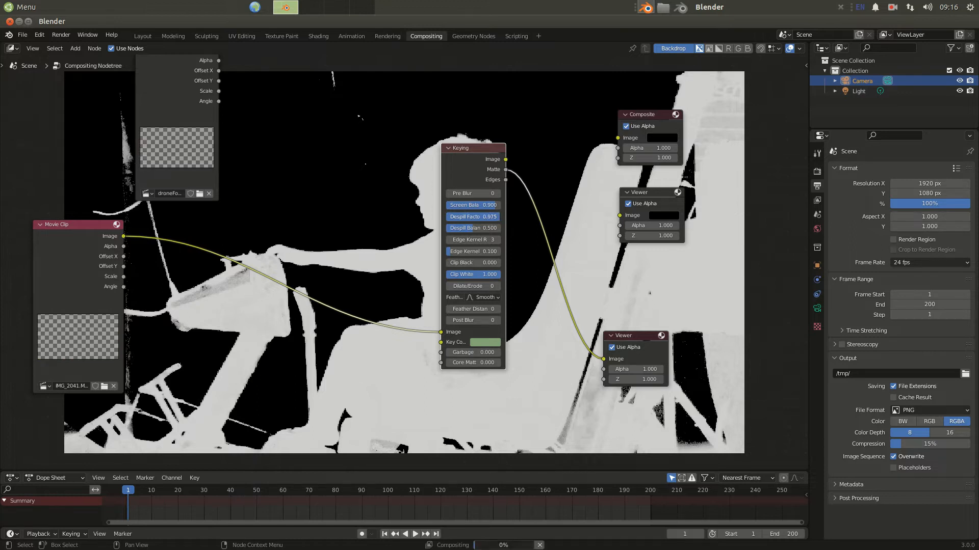
{"action": "left_click_drag", "start_coordinate": [475, 217], "coordinate": [494, 218]}
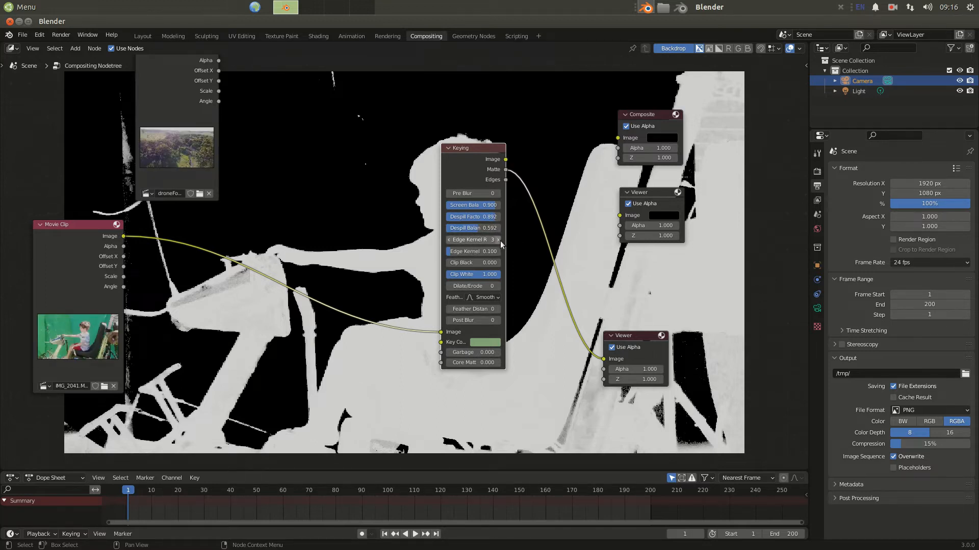
- Raise the Keying node's Edge Kernel Radius to 6
{"action": "scroll", "coordinate": [479, 248], "scroll_direction": "up", "scroll_amount": 2}
{"action": "scroll", "coordinate": [480, 249], "scroll_direction": "up", "scroll_amount": 1}
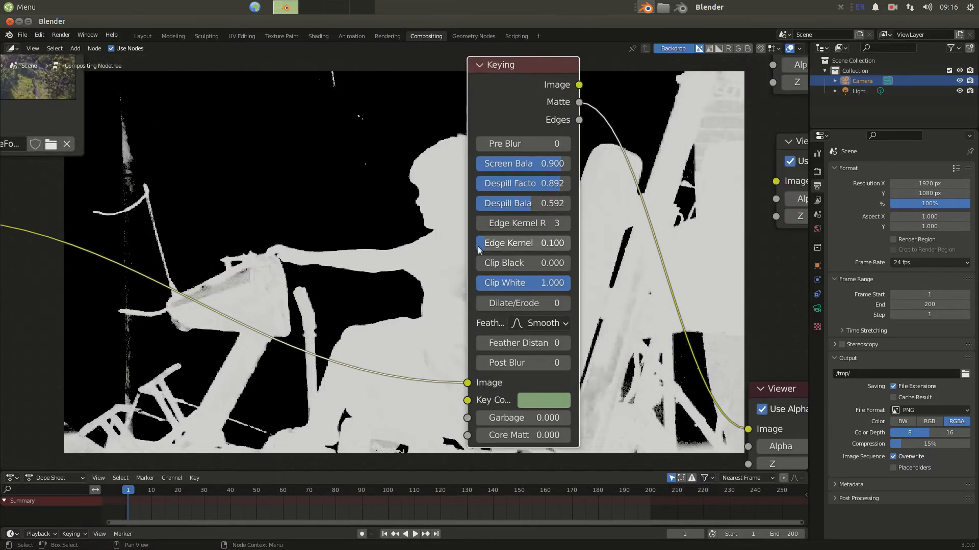
{"action": "left_click", "coordinate": [565, 225]}
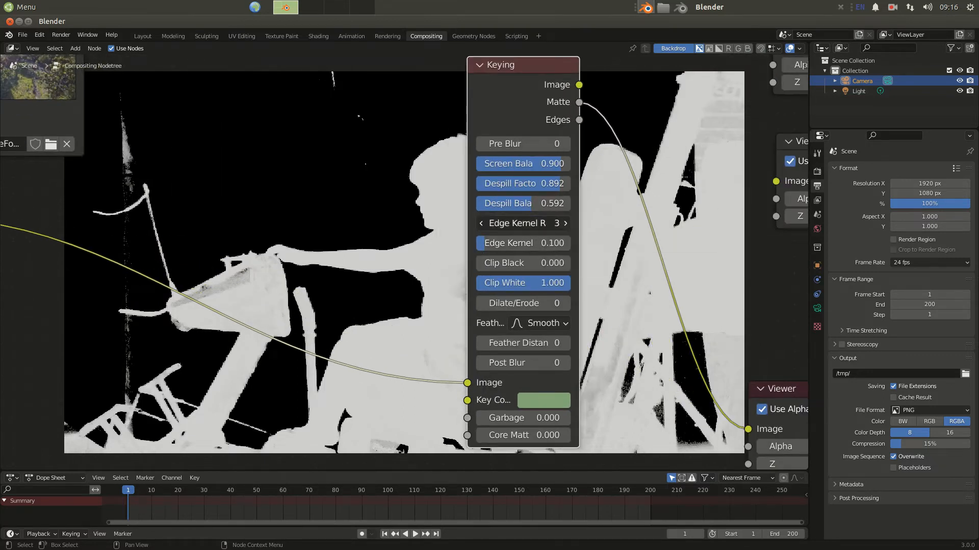
{"action": "left_click", "coordinate": [565, 225]}
{"action": "left_click", "coordinate": [565, 224]}
{"action": "scroll", "coordinate": [379, 249], "scroll_direction": "up", "scroll_amount": 5}
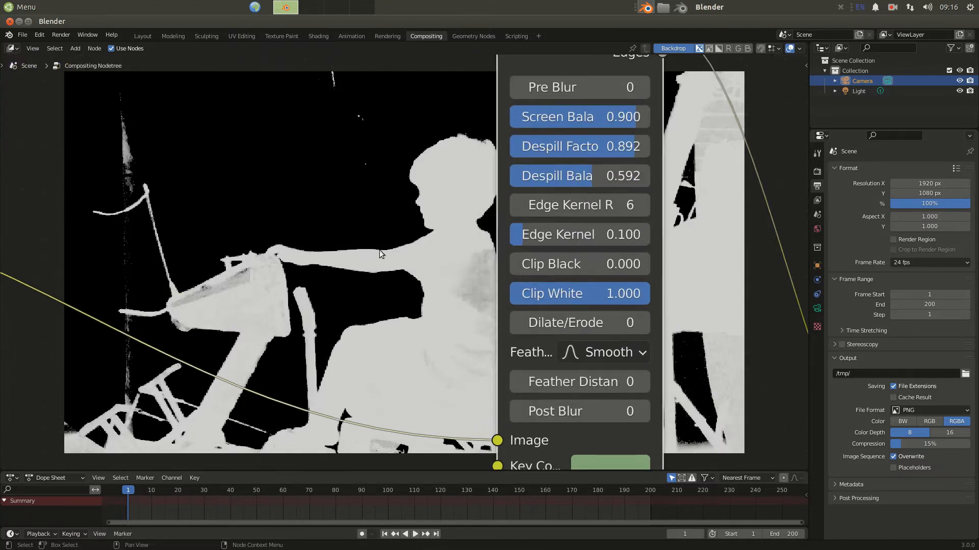
- Set the Keying node's Edge Kernel Tolerance to 0.325 and Edge Kernel Radius to 4, judging the matte's edges in an enlarged backdrop
{"action": "scroll", "coordinate": [379, 250], "scroll_direction": "down", "scroll_amount": 6}
{"action": "key", "text": "v"}
{"action": "key", "text": "v"}
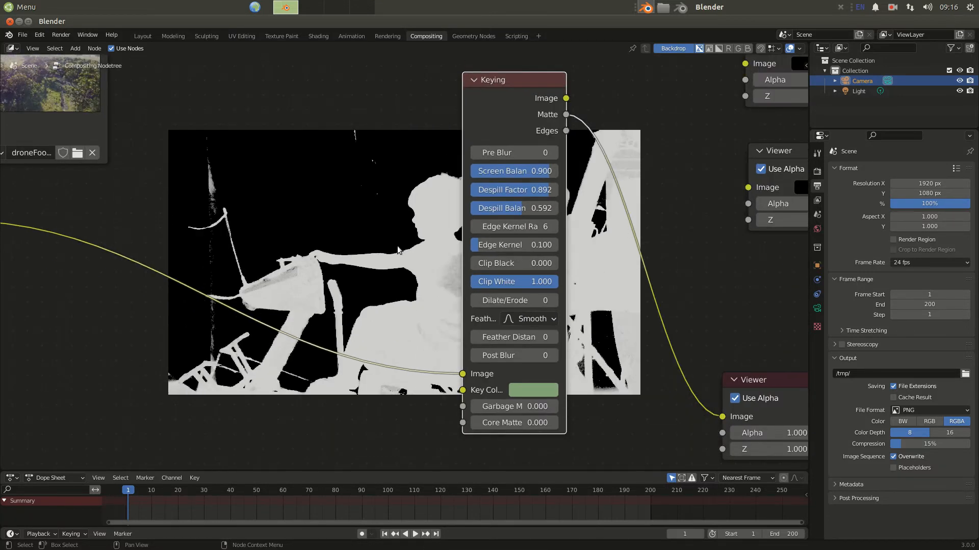
{"action": "key", "text": "alt+v"}
{"action": "key", "text": "alt+v"}
{"action": "key", "text": "alt+v"}
{"action": "key", "text": "alt+v"}
{"action": "key", "text": "alt+v"}
{"action": "key", "text": "alt+v"}
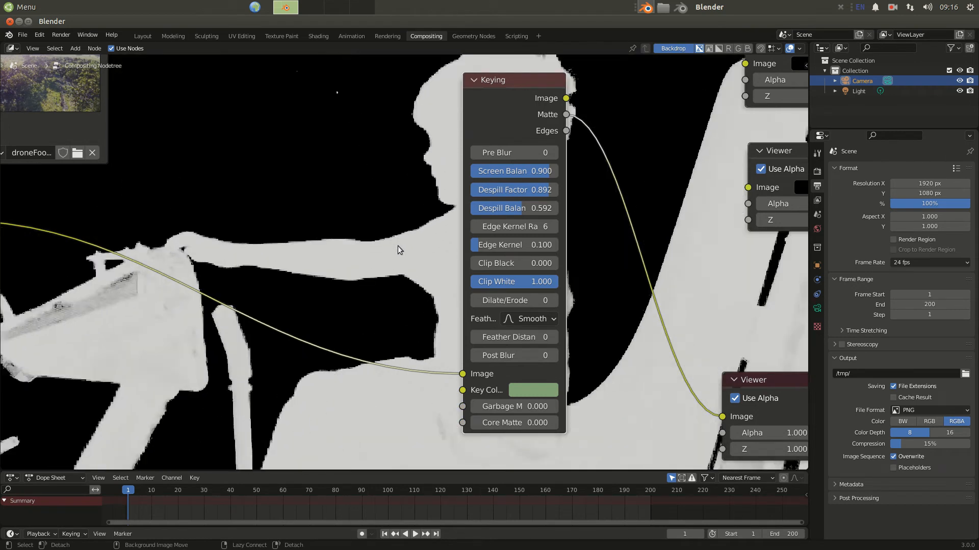
{"action": "key", "text": "alt+v"}
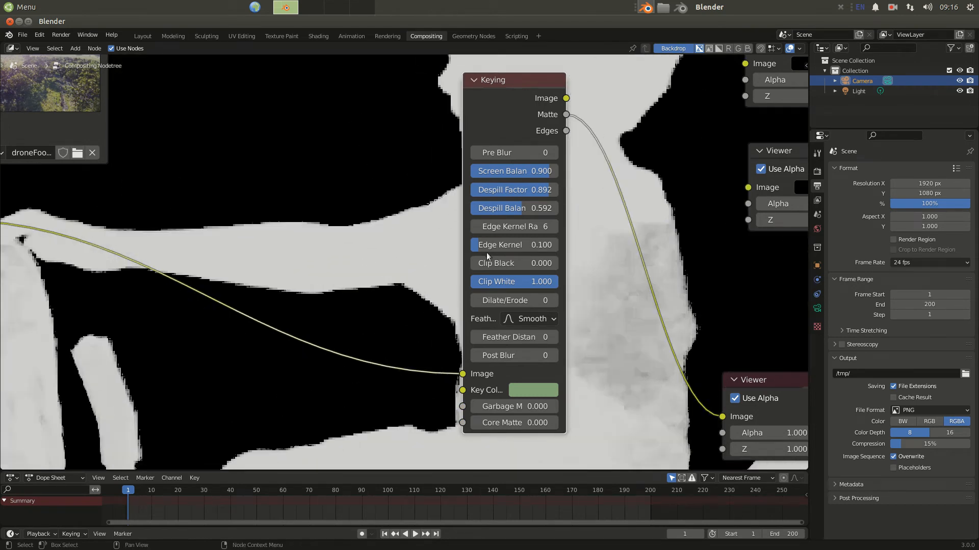
{"action": "left_click_drag", "start_coordinate": [479, 249], "coordinate": [498, 247]}
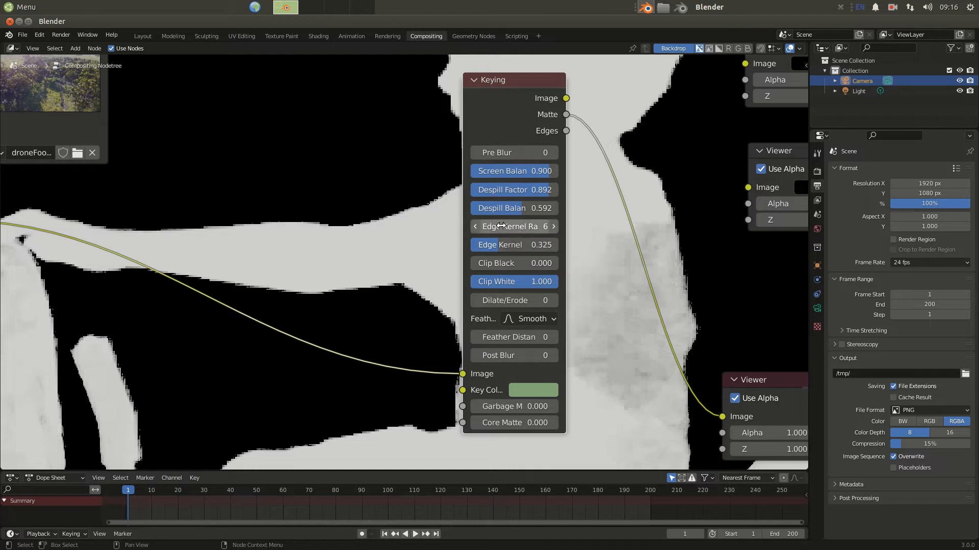
{"action": "left_click", "coordinate": [480, 225]}
{"action": "left_click", "coordinate": [479, 225]}
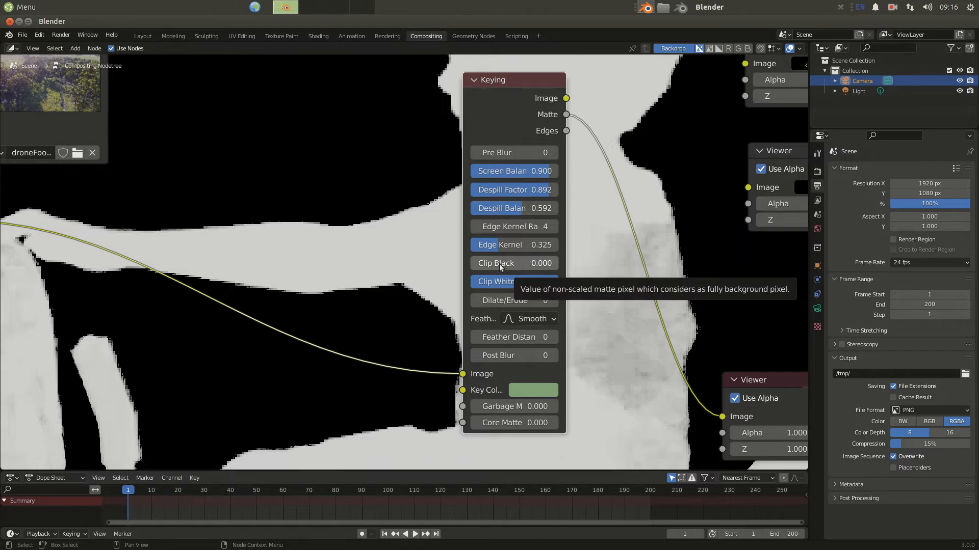
- Set the Keying node's Clip Black to 0.192 and Clip White to 0.283
{"action": "left_click_drag", "start_coordinate": [545, 269], "coordinate": [479, 263]}
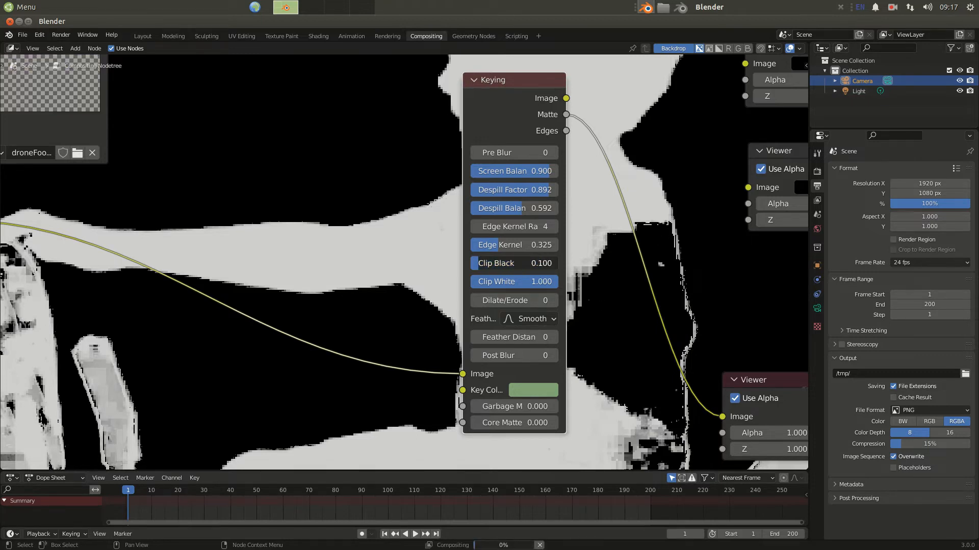
{"action": "left_click_drag", "start_coordinate": [538, 282], "coordinate": [613, 264]}
{"action": "left_click_drag", "start_coordinate": [540, 264], "coordinate": [495, 284]}
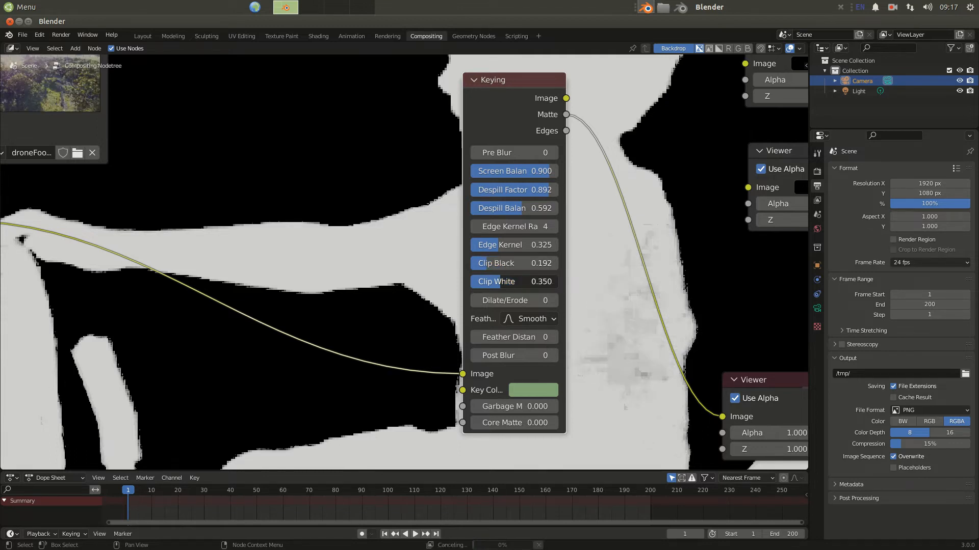
{"action": "scroll", "coordinate": [425, 245], "scroll_direction": "down", "scroll_amount": 2}
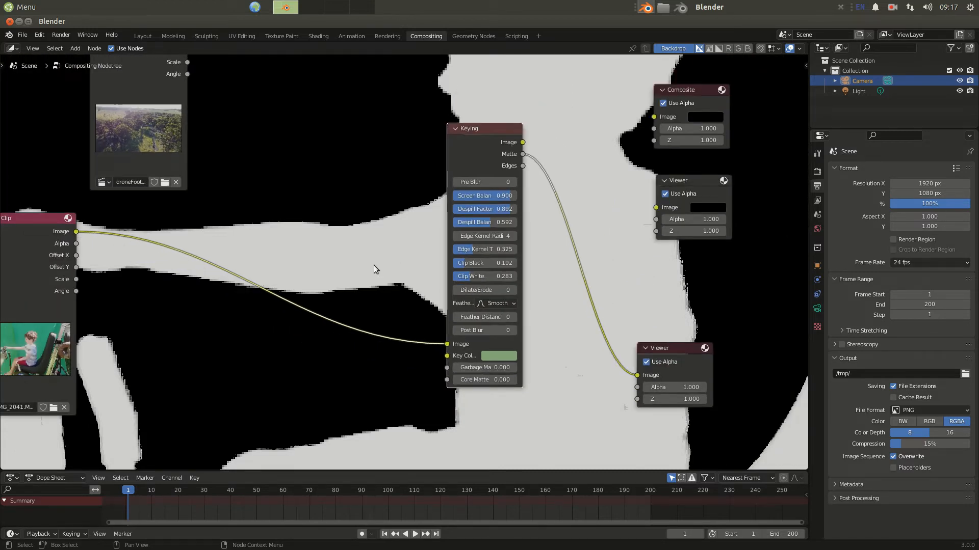
- Fit the whole matte in the backdrop and set the Keying node's Clip Black to 0.033 and Clip White to 1.000
{"action": "key", "text": "v"}
{"action": "key", "text": "v"}
{"action": "key", "text": "v"}
{"action": "key", "text": "v"}
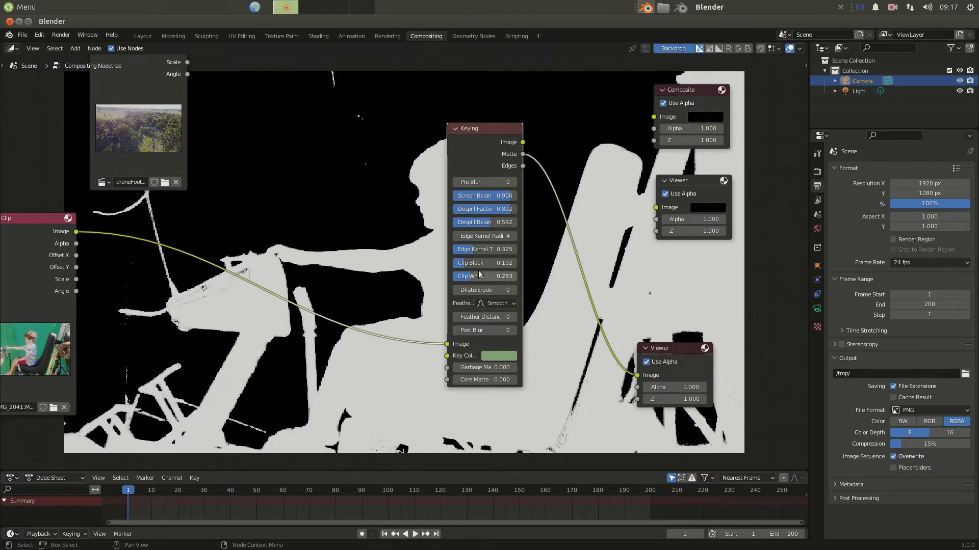
{"action": "left_click_drag", "start_coordinate": [466, 265], "coordinate": [516, 276]}
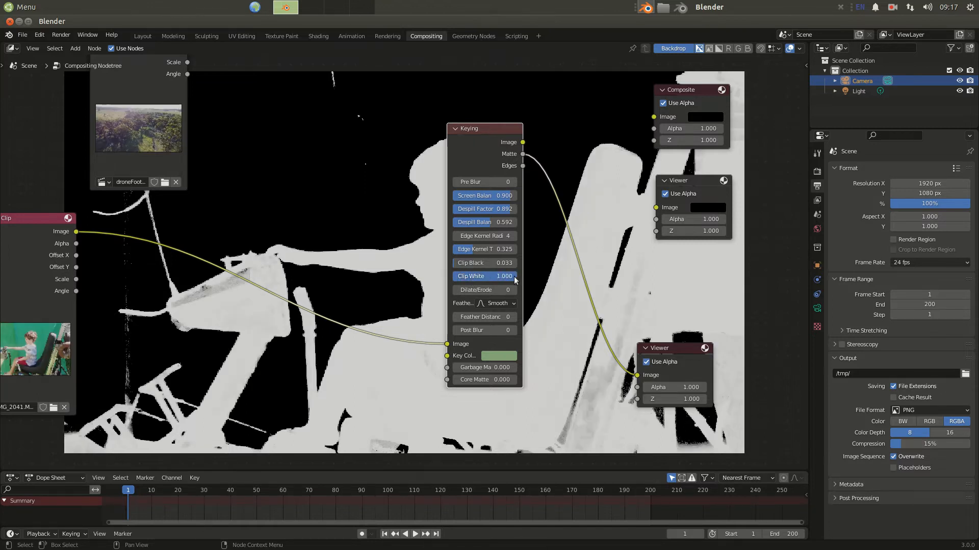
- Set the Keying node's Clip White to 0.358, Edge Kernel Radius to 0 and Edge Kernel Tolerance to 0.000
{"action": "left_click_drag", "start_coordinate": [515, 279], "coordinate": [475, 279]}
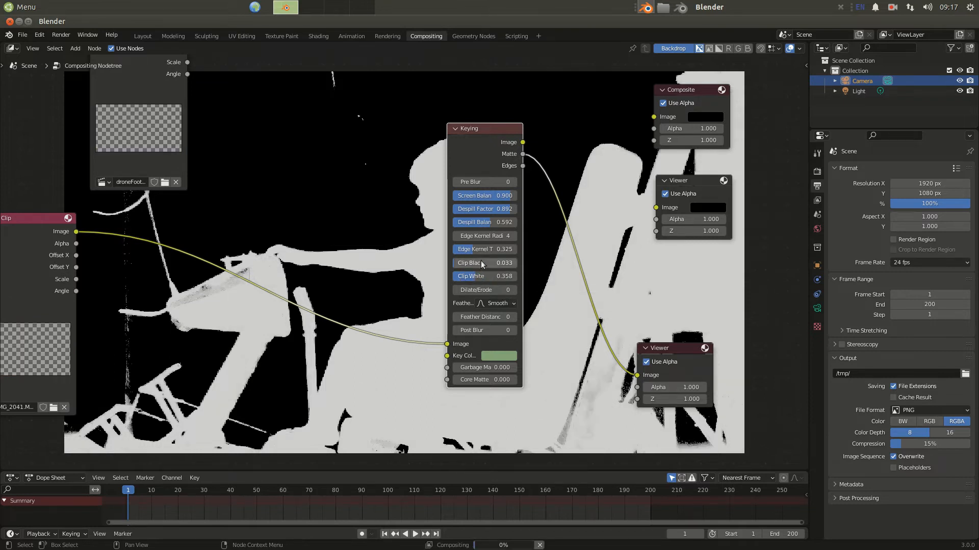
{"action": "left_click_drag", "start_coordinate": [486, 235], "coordinate": [507, 235]}
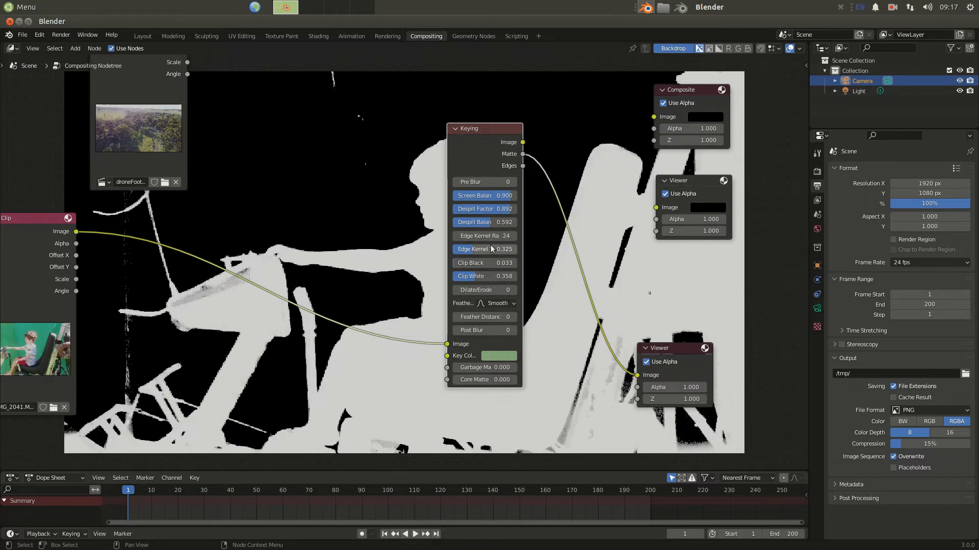
{"action": "left_click_drag", "start_coordinate": [491, 236], "coordinate": [517, 252]}
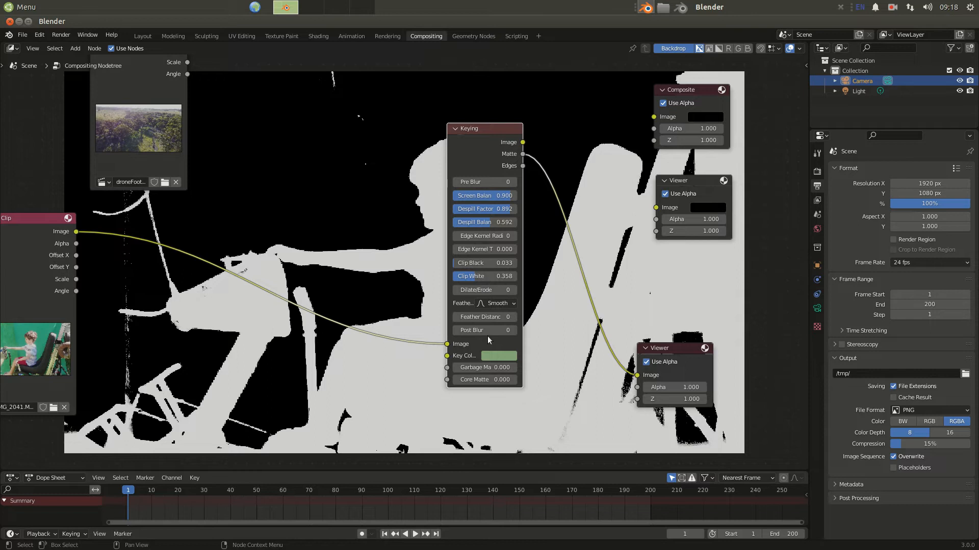
- Raise the Keying node's Post Blur to 3 and check the softened matte in the backdrop
{"action": "left_click", "coordinate": [513, 331]}
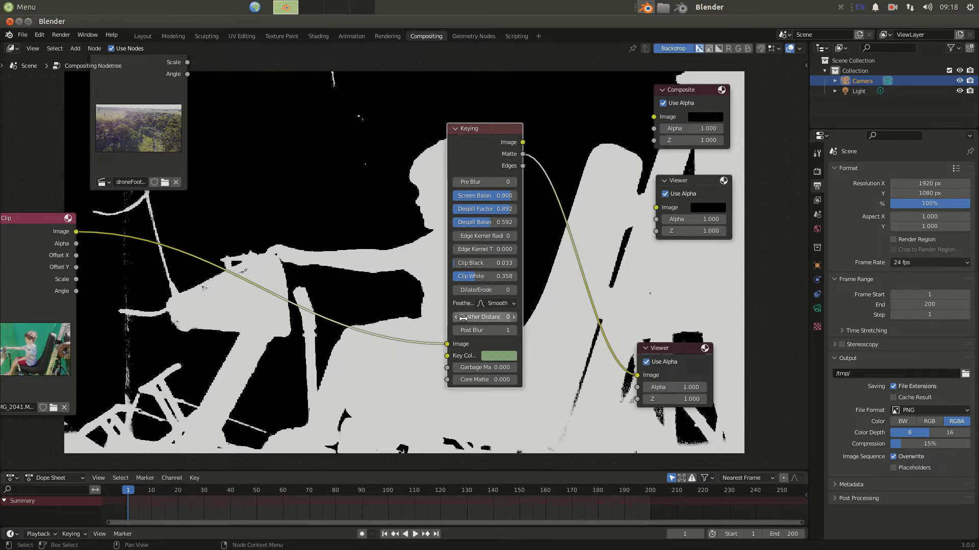
{"action": "left_click", "coordinate": [515, 331]}
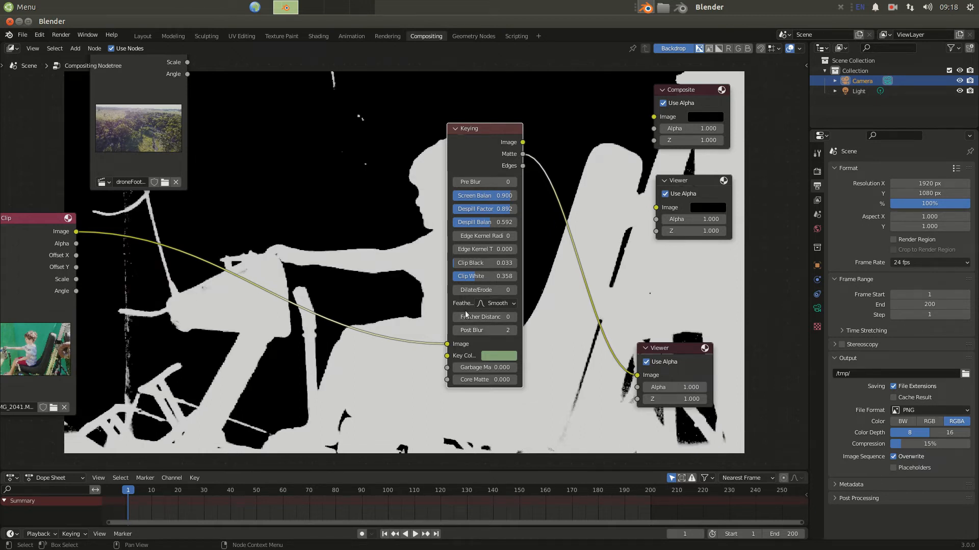
{"action": "left_click", "coordinate": [513, 332]}
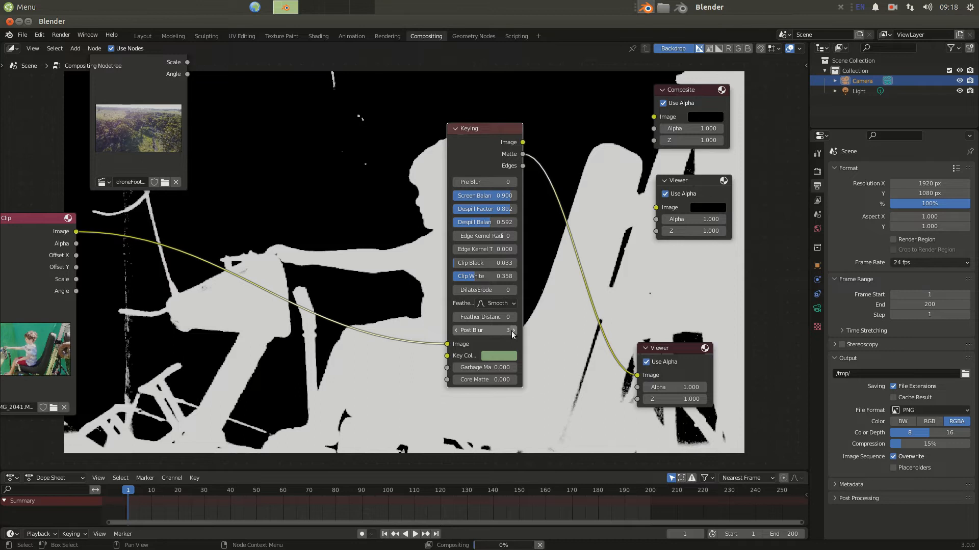
{"action": "scroll", "coordinate": [361, 248], "scroll_direction": "up", "scroll_amount": 2}
{"action": "scroll", "coordinate": [361, 248], "scroll_direction": "down", "scroll_amount": 2}
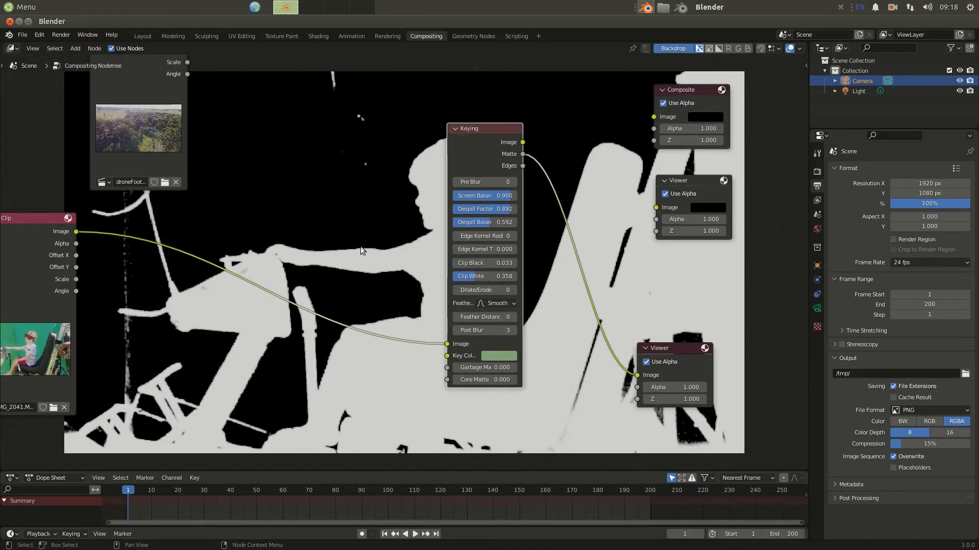
{"action": "scroll", "coordinate": [351, 372], "scroll_direction": "down", "scroll_amount": 1}
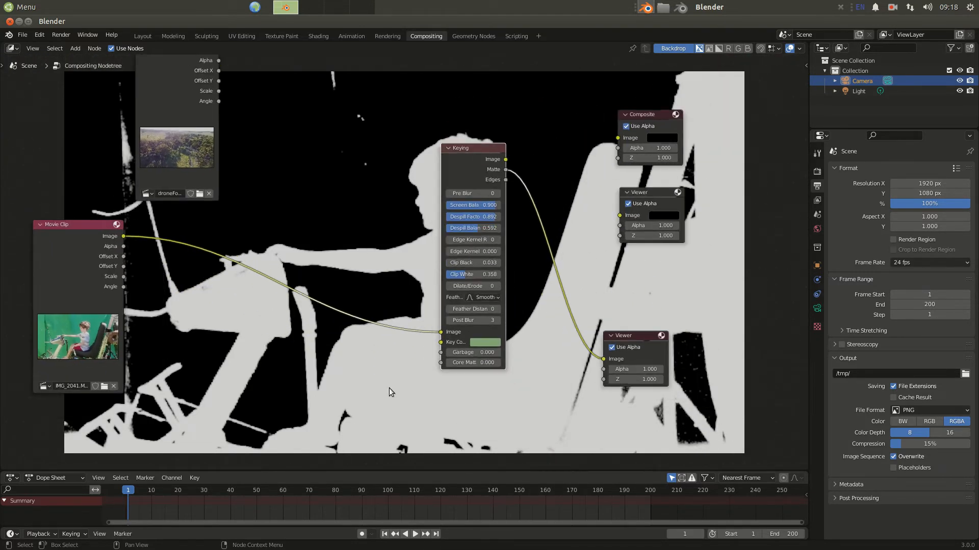
{"action": "scroll", "coordinate": [404, 388], "scroll_direction": "down", "scroll_amount": 2}
{"action": "scroll", "coordinate": [404, 388], "scroll_direction": "up", "scroll_amount": 3}
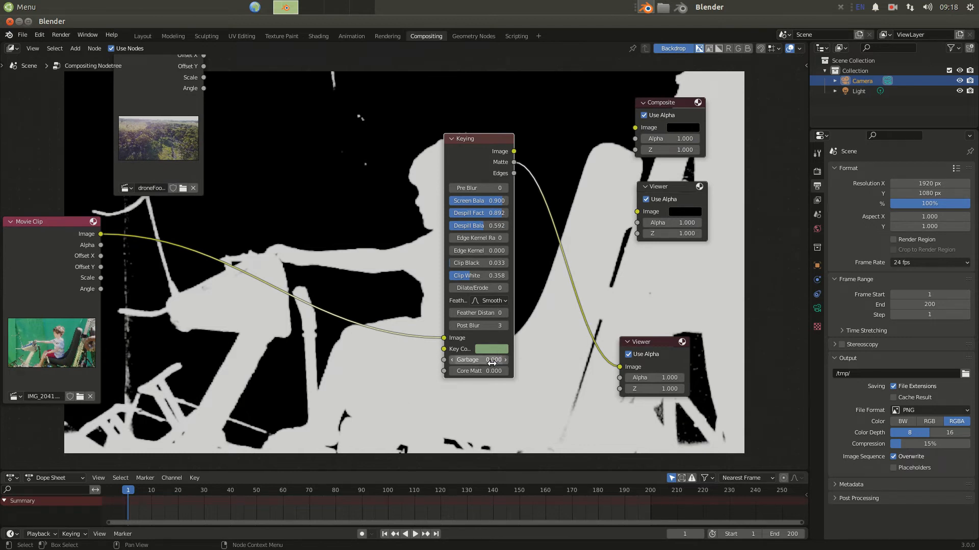
- Set the Keying node's Clip Black to 0.133, Edge Kernel Radius to 21, Edge Kernel Tolerance to 1.000, Despill Balance to 0.517, Despill Factor to 1.000, Screen Balance to 0.842
{"action": "left_click_drag", "start_coordinate": [457, 264], "coordinate": [464, 264]}
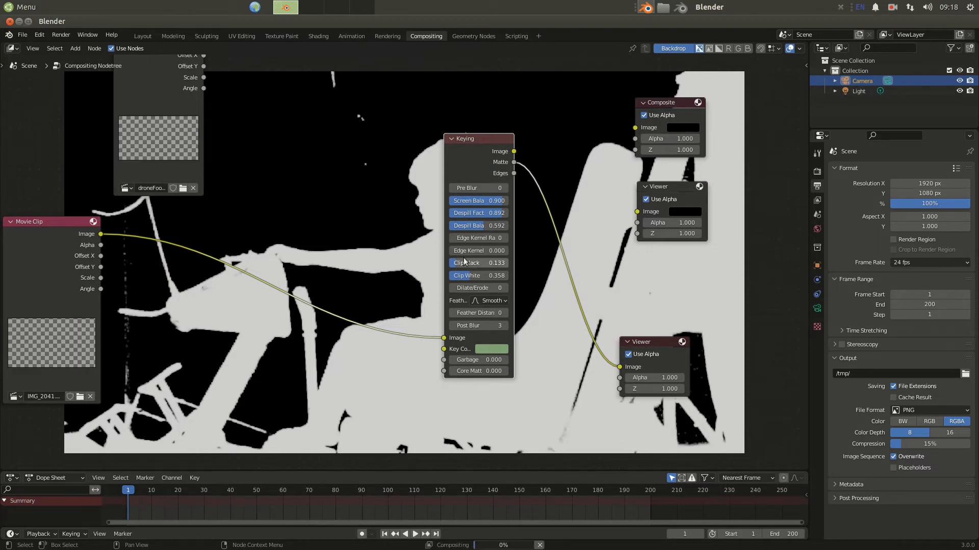
{"action": "left_click_drag", "start_coordinate": [470, 238], "coordinate": [482, 200]}
{"action": "left_click", "coordinate": [479, 201]}
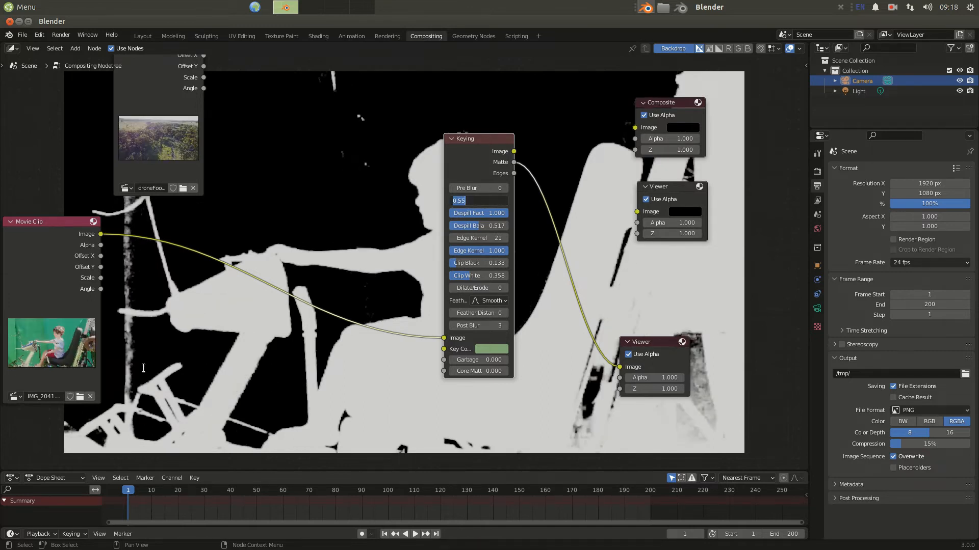
{"action": "left_click", "coordinate": [496, 212]}
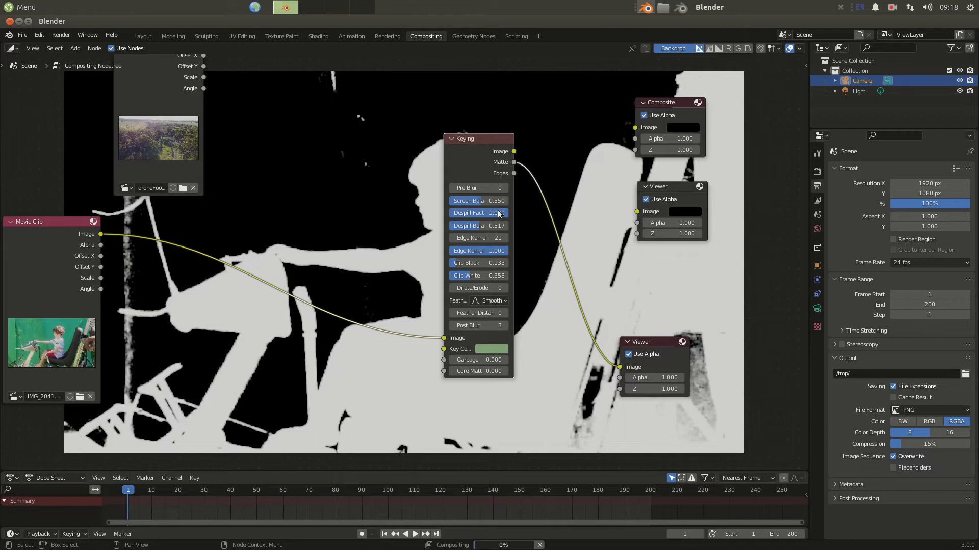
{"action": "left_click_drag", "start_coordinate": [486, 203], "coordinate": [503, 204]}
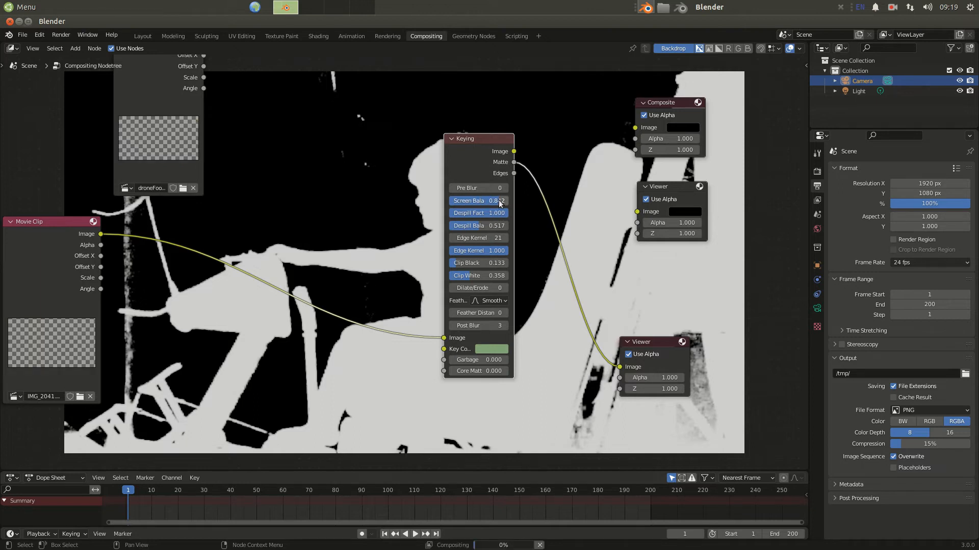
{"action": "left_click", "coordinate": [479, 201]}
- Set the Keying node's Clip Black to 0.358 and Clip White to 0.217
{"action": "left_click", "coordinate": [455, 269]}
{"action": "left_click_drag", "start_coordinate": [456, 266], "coordinate": [463, 267]}
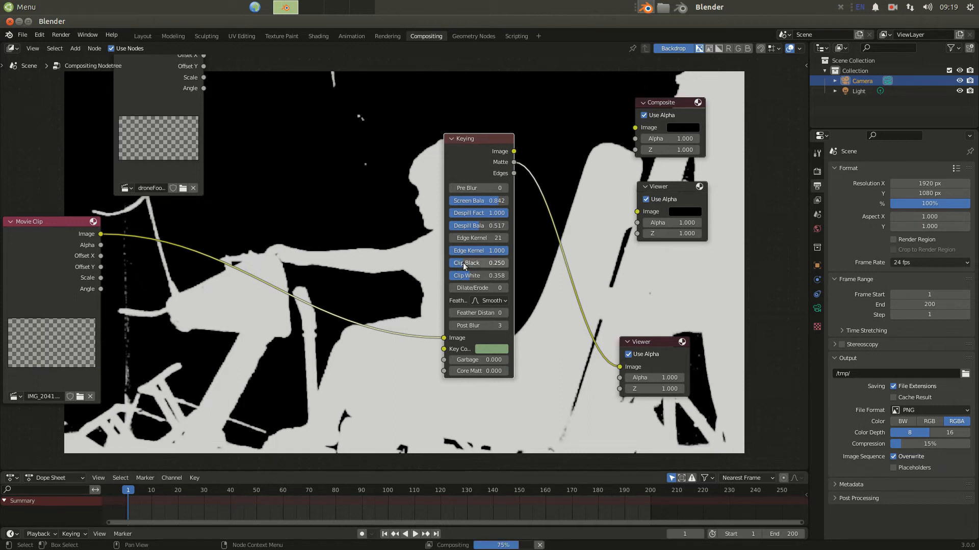
{"action": "left_click", "coordinate": [464, 266]}
{"action": "type", "text": "0.35"}
{"action": "key", "text": "Return"}
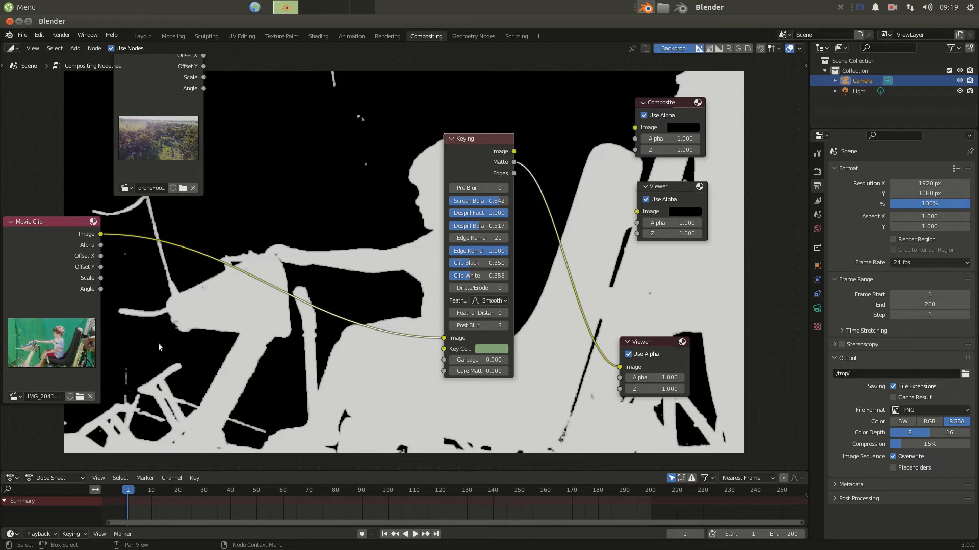
{"action": "mouse_move", "coordinate": [475, 263]}
{"action": "left_mouse_down"}
{"action": "mouse_move", "coordinate": [470, 276]}
{"action": "mouse_move", "coordinate": [498, 278]}
{"action": "mouse_move", "coordinate": [462, 278]}
{"action": "left_mouse_up"}
- Reposition the Keying node below the drone Movie Clip node and connect the Keying Image output to the lower Viewer node
{"action": "scroll", "coordinate": [223, 316], "scroll_direction": "down", "scroll_amount": 2}
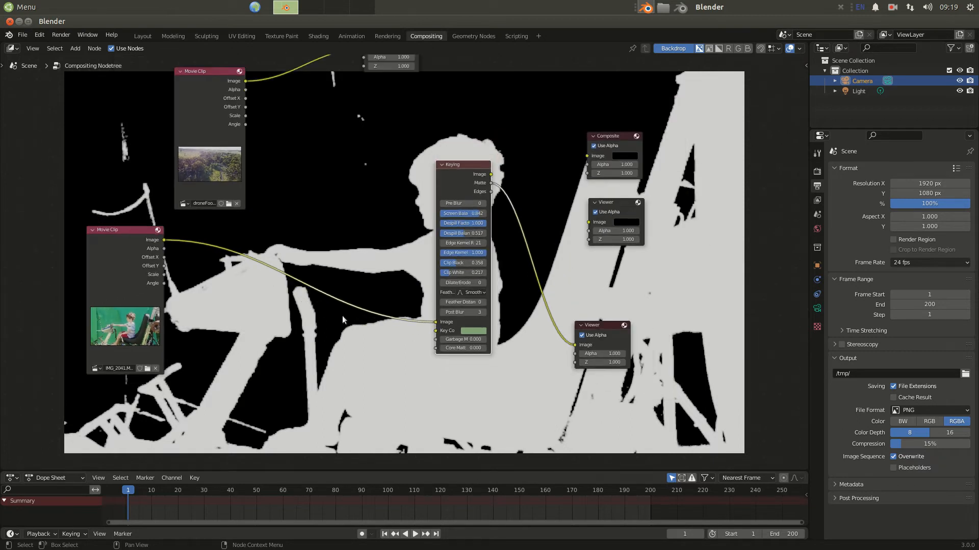
{"action": "key", "text": "alt+v"}
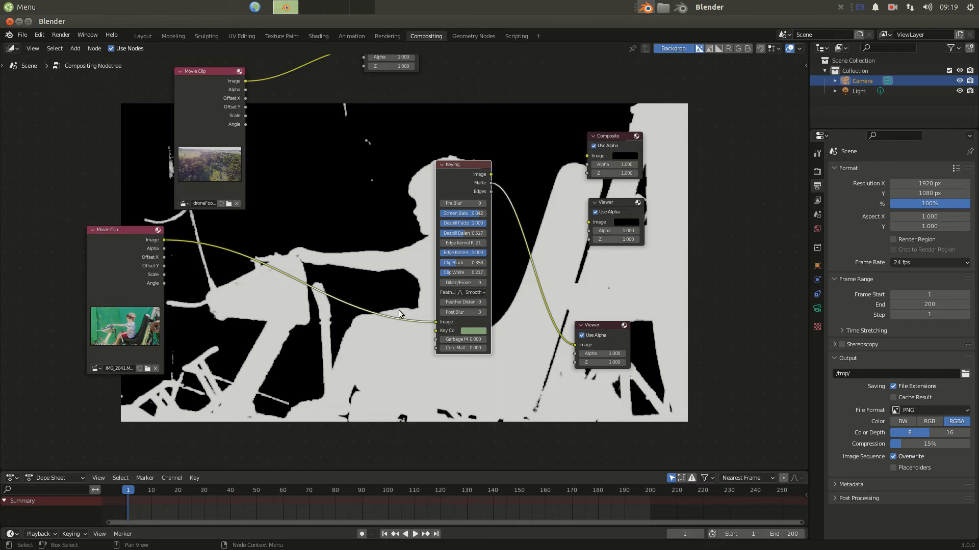
{"action": "left_click_drag", "start_coordinate": [462, 164], "coordinate": [414, 205]}
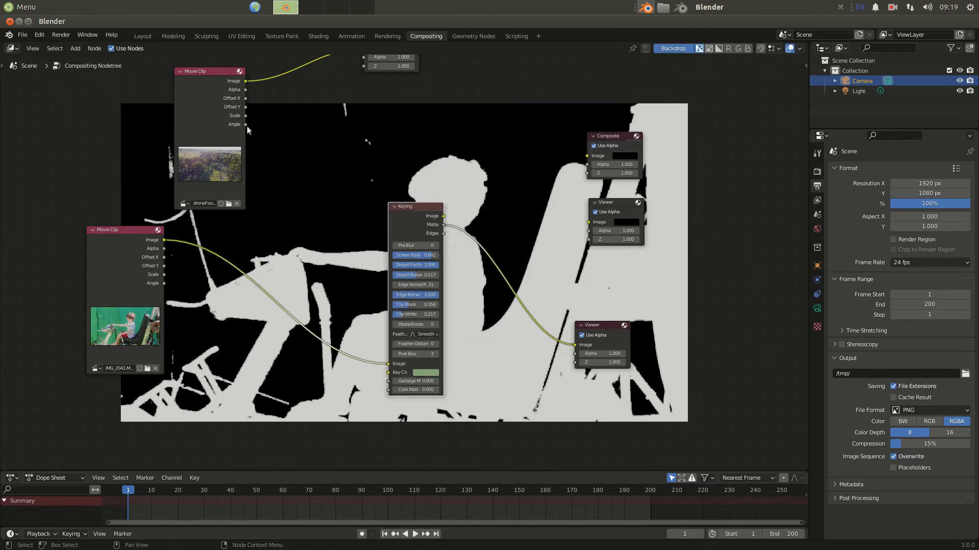
{"action": "left_click_drag", "start_coordinate": [212, 72], "coordinate": [286, 62]}
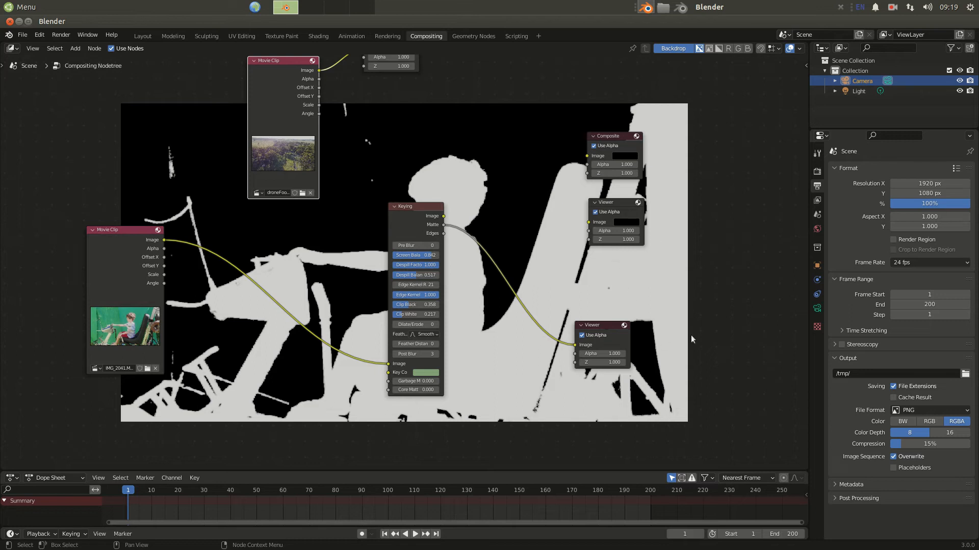
{"action": "left_click_drag", "start_coordinate": [414, 223], "coordinate": [284, 239]}
{"action": "left_click", "coordinate": [606, 326]}
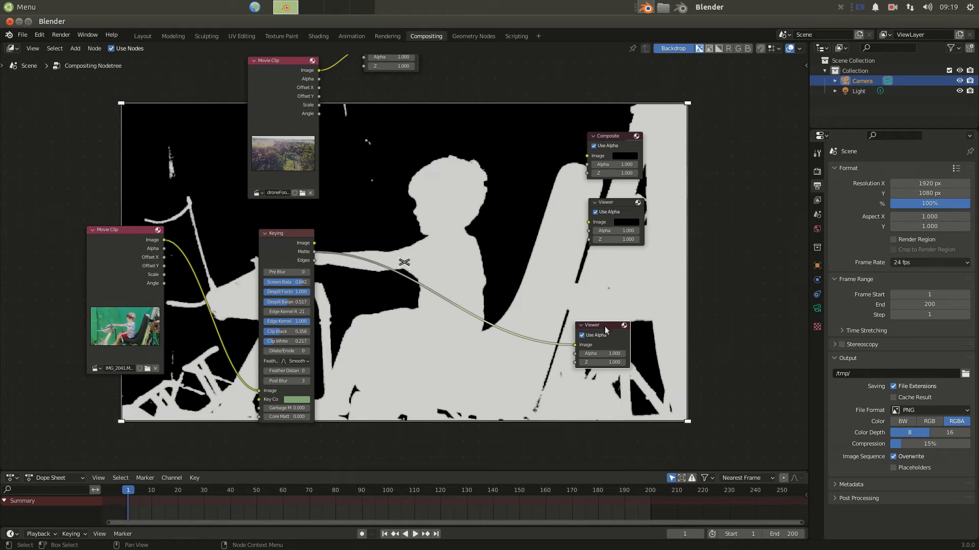
{"action": "left_click_drag", "start_coordinate": [315, 243], "coordinate": [574, 342]}
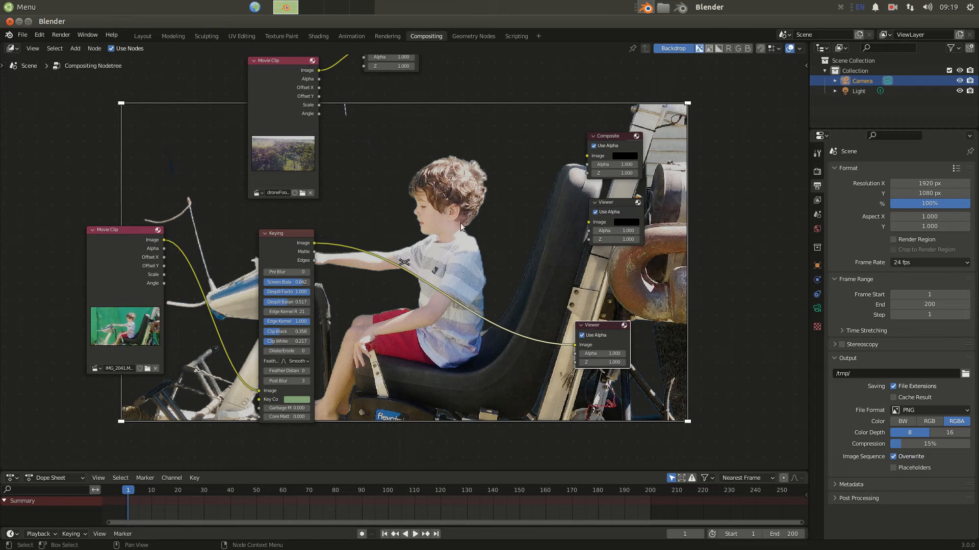
- Examine the keyed boy's edges, hair and shirt in an enlarged backdrop, and return to the whole frame
{"action": "key", "text": "alt+v"}
{"action": "key", "text": "alt+v"}
{"action": "key", "text": "alt+v"}
{"action": "key", "text": "alt+v"}
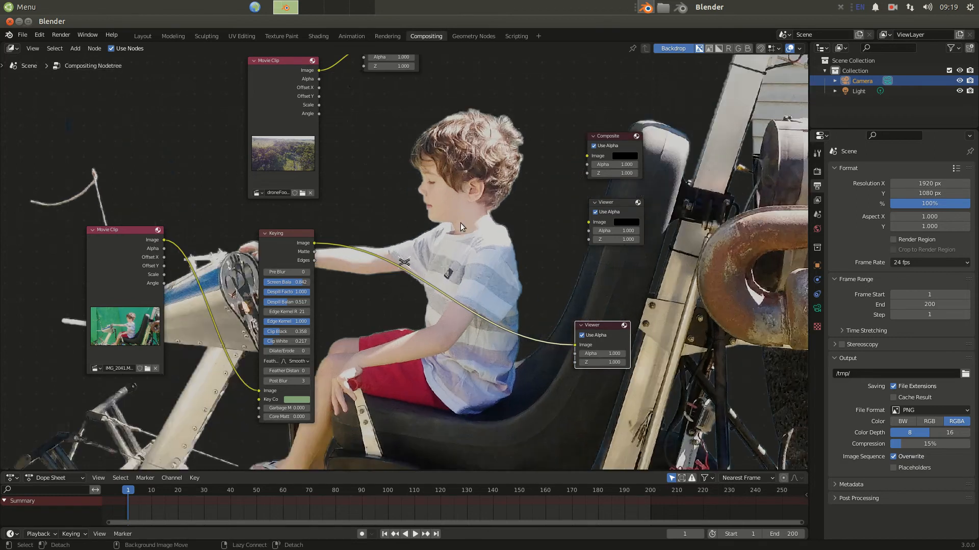
{"action": "key", "text": "alt+v"}
{"action": "key", "text": "alt+v"}
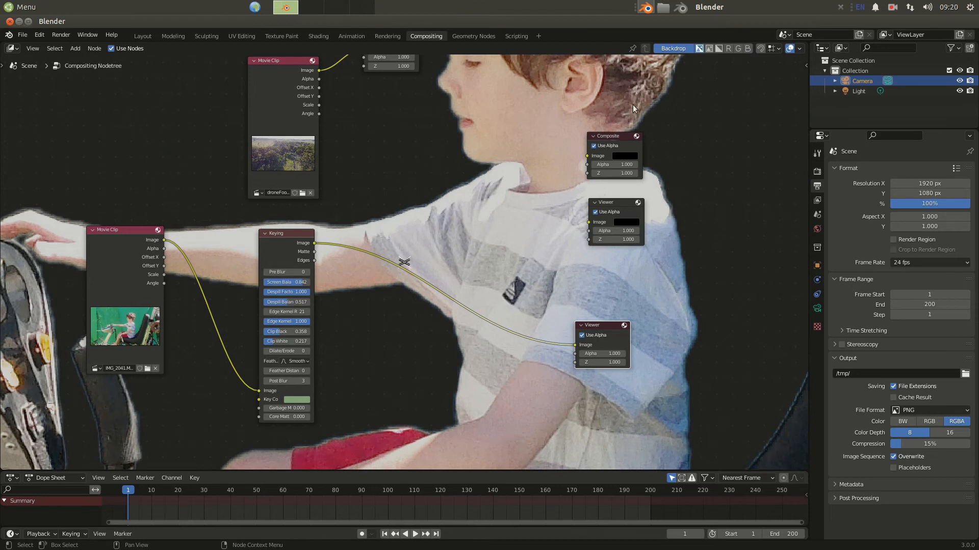
{"action": "key", "text": "v"}
{"action": "key", "text": "v"}
{"action": "key", "text": "v"}
{"action": "key", "text": "v"}
{"action": "key", "text": "v"}
{"action": "key", "text": "v"}
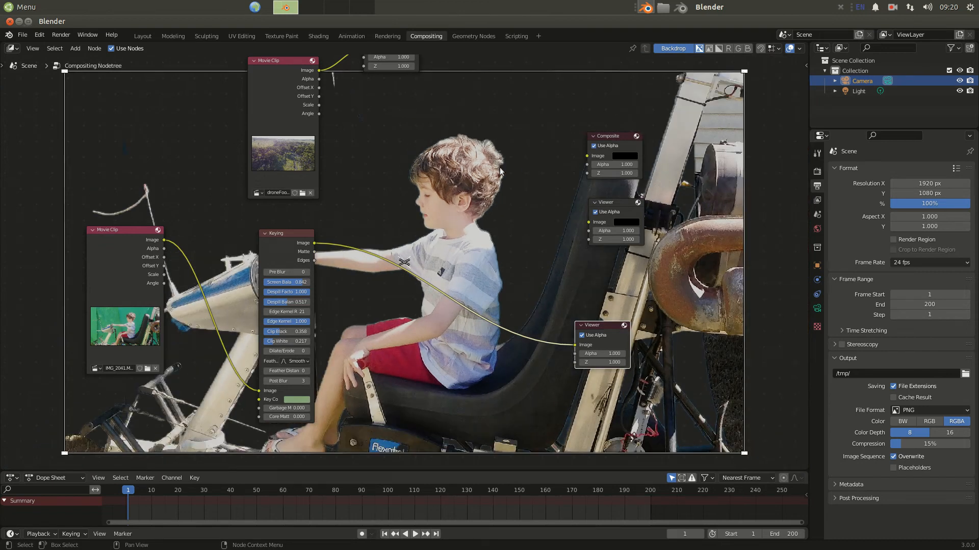
- Spread the Movie Clip and Keying nodes away from the Composite and upper Viewer nodes, and make the lower Viewer active again
{"action": "left_click_drag", "start_coordinate": [132, 235], "coordinate": [88, 238]}
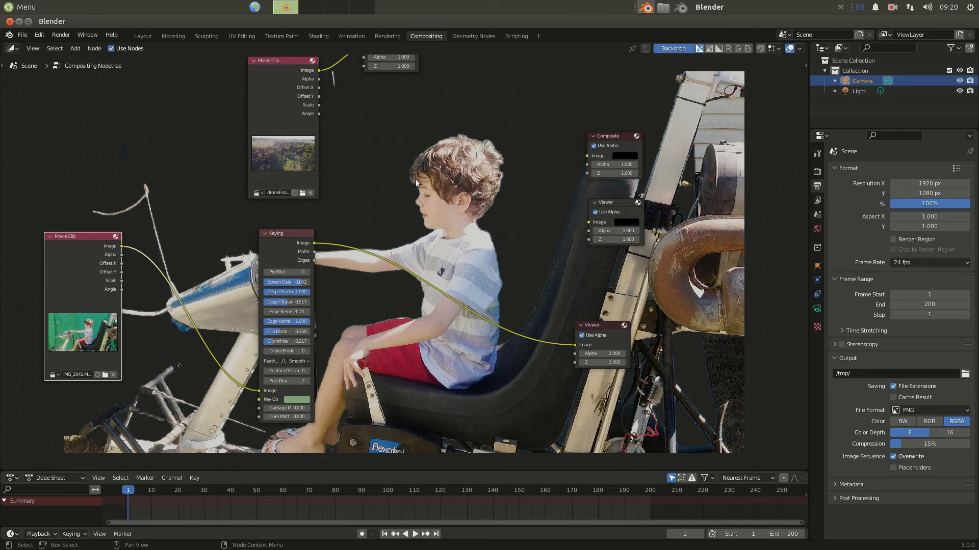
{"action": "left_click_drag", "start_coordinate": [282, 64], "coordinate": [73, 72]}
{"action": "left_click_drag", "start_coordinate": [283, 235], "coordinate": [210, 244]}
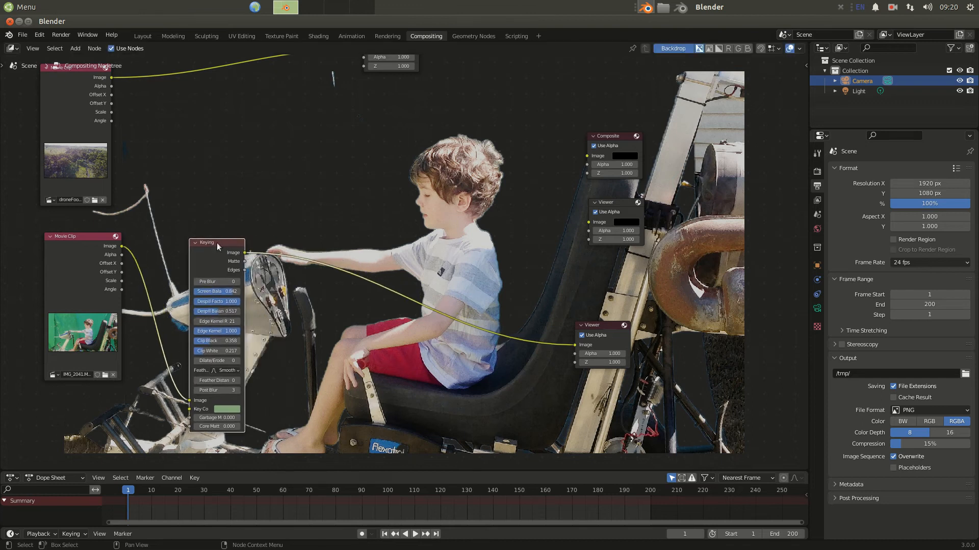
{"action": "left_click_drag", "start_coordinate": [607, 136], "coordinate": [621, 127]}
{"action": "left_click_drag", "start_coordinate": [628, 200], "coordinate": [668, 198]}
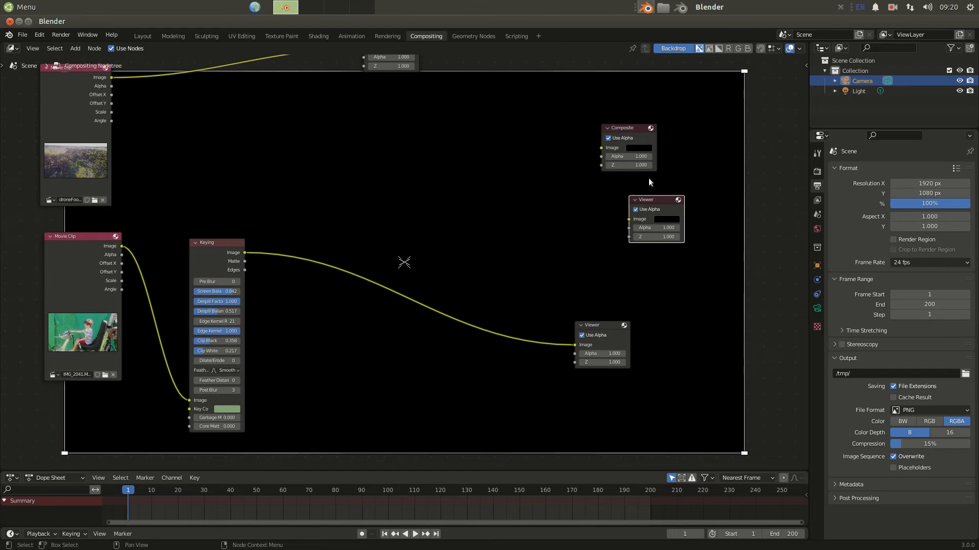
{"action": "left_click_drag", "start_coordinate": [631, 132], "coordinate": [662, 137]}
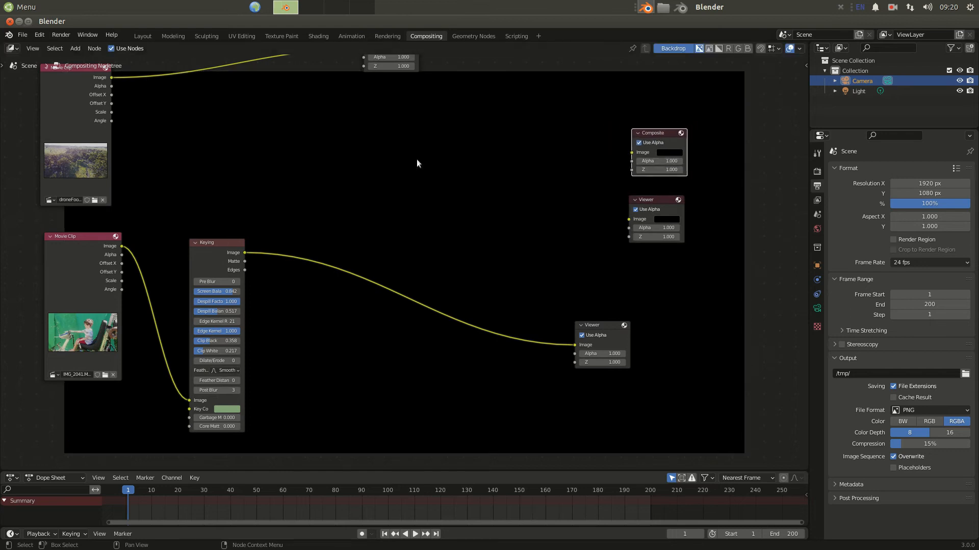
{"action": "left_click", "coordinate": [601, 327]}
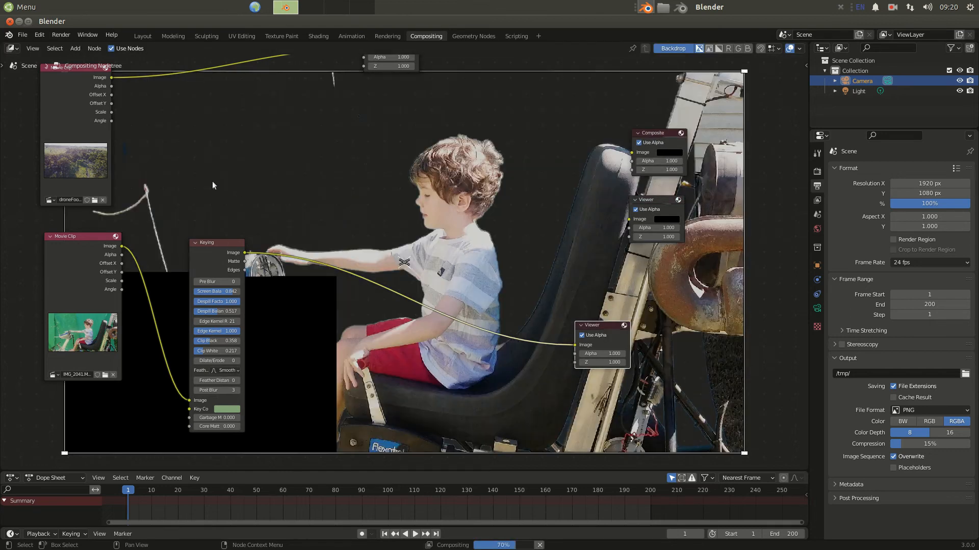
- Add an Alpha Over node and place it in the free space between the Keying and Composite nodes
{"action": "scroll", "coordinate": [348, 155], "scroll_direction": "down", "scroll_amount": 2}
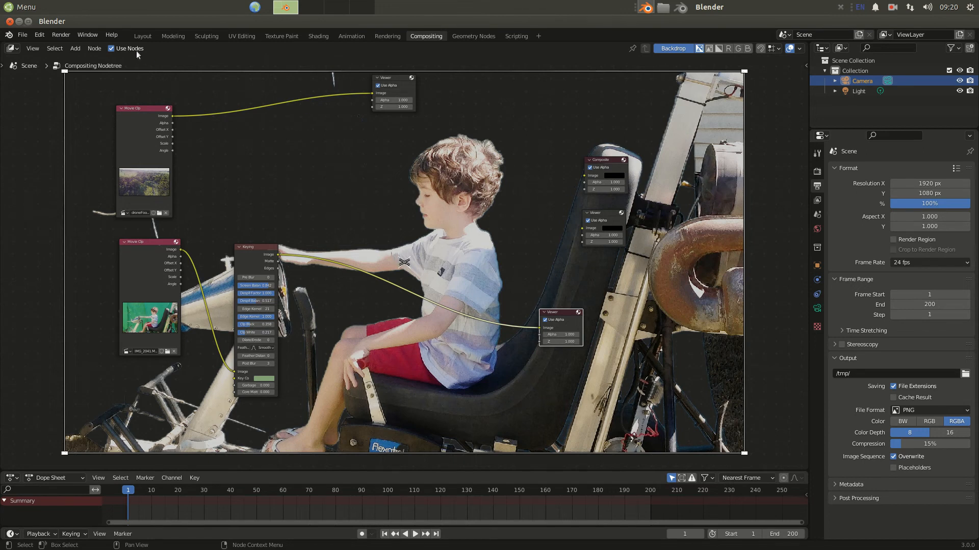
{"action": "left_click", "coordinate": [77, 51]}
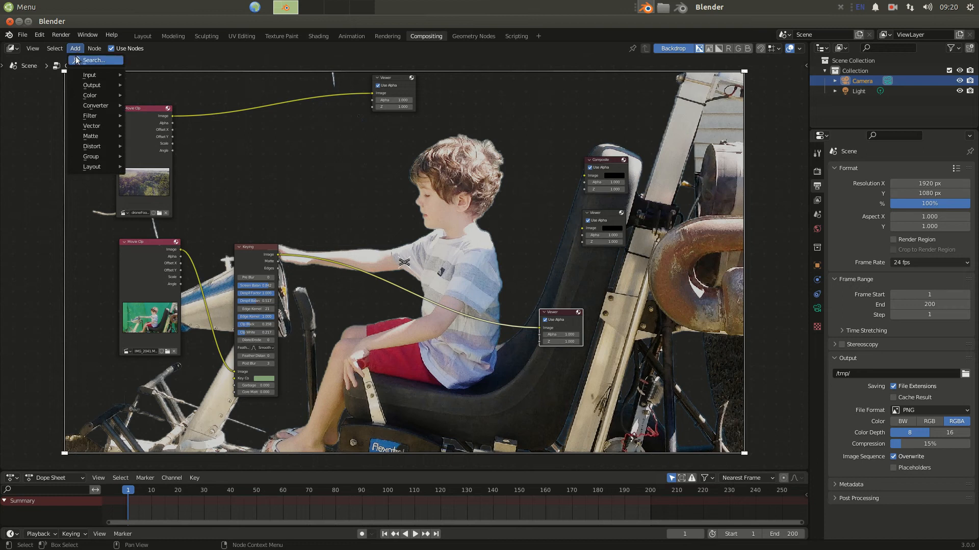
{"action": "mouse_move", "coordinate": [72, 97]}
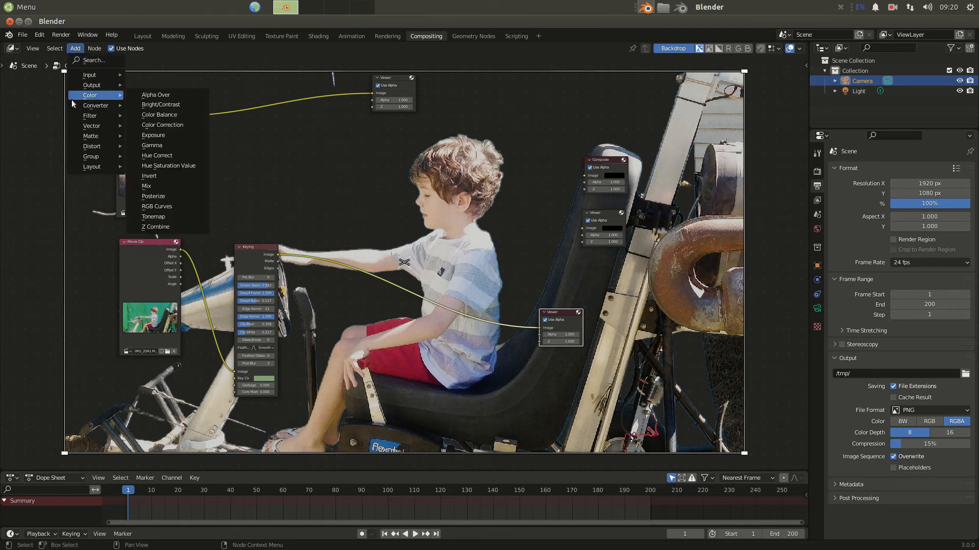
{"action": "left_click", "coordinate": [159, 95]}
{"action": "left_click", "coordinate": [402, 231]}
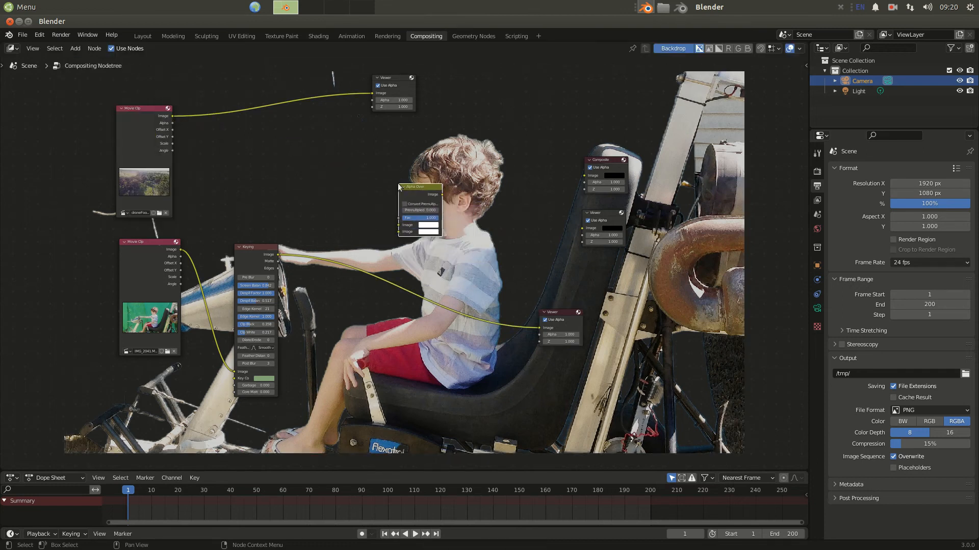
{"action": "scroll", "coordinate": [402, 230], "scroll_direction": "up", "scroll_amount": 4}
{"action": "scroll", "coordinate": [401, 229], "scroll_direction": "up", "scroll_amount": 1}
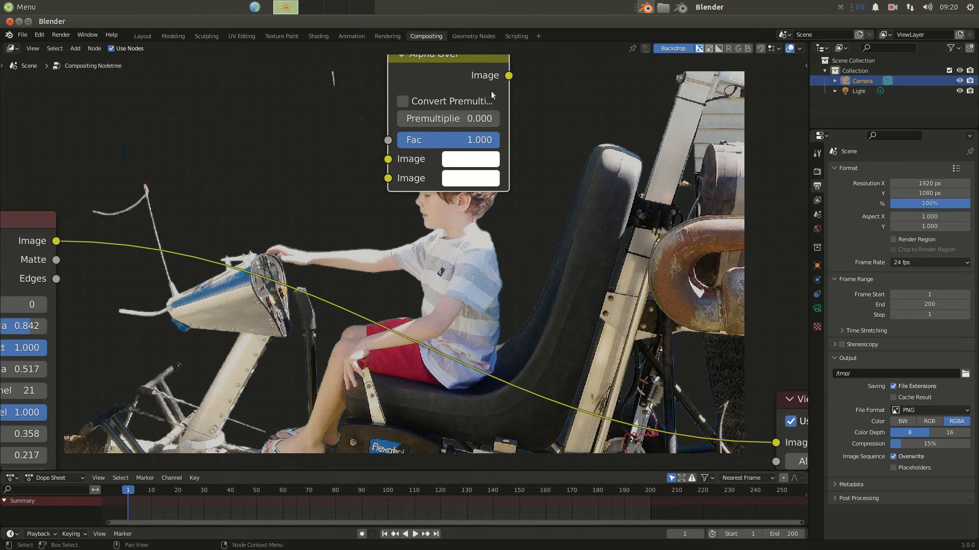
{"action": "scroll", "coordinate": [244, 195], "scroll_direction": "down", "scroll_amount": 3}
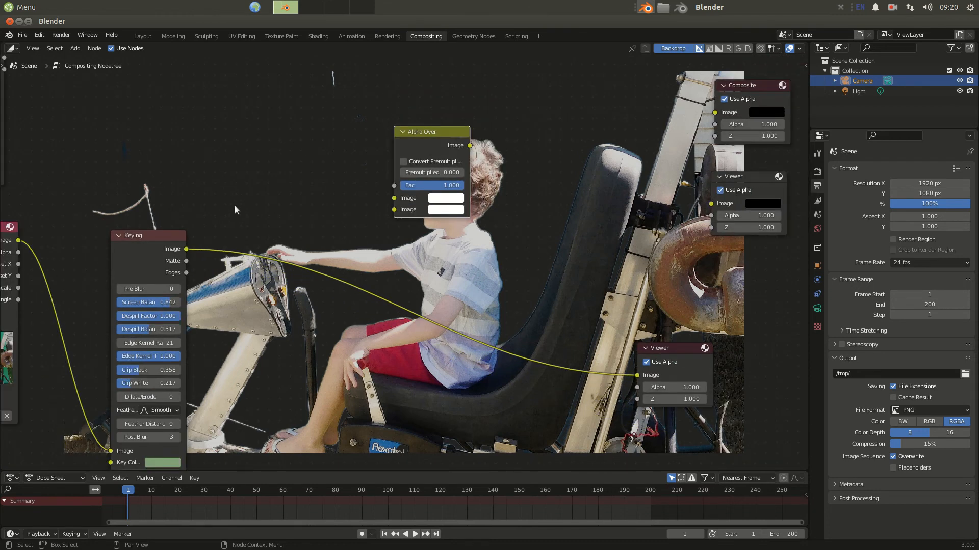
- Connect the drone Movie Clip's Image output to Alpha Over's upper Image input and the Keying Image output to its lower one
{"action": "left_click_drag", "start_coordinate": [190, 250], "coordinate": [394, 210]}
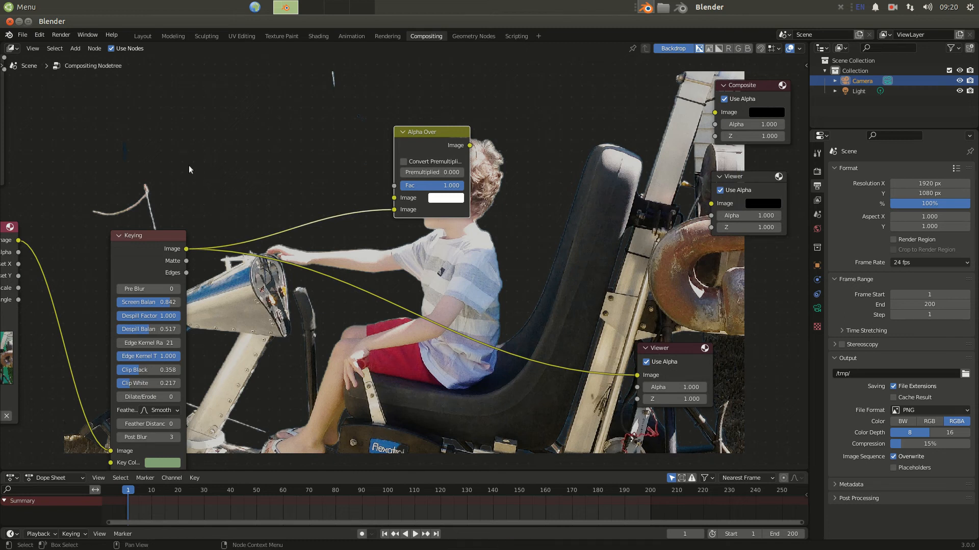
{"action": "scroll", "coordinate": [179, 162], "scroll_direction": "down", "scroll_amount": 2}
{"action": "left_click_drag", "start_coordinate": [114, 78], "coordinate": [397, 215]}
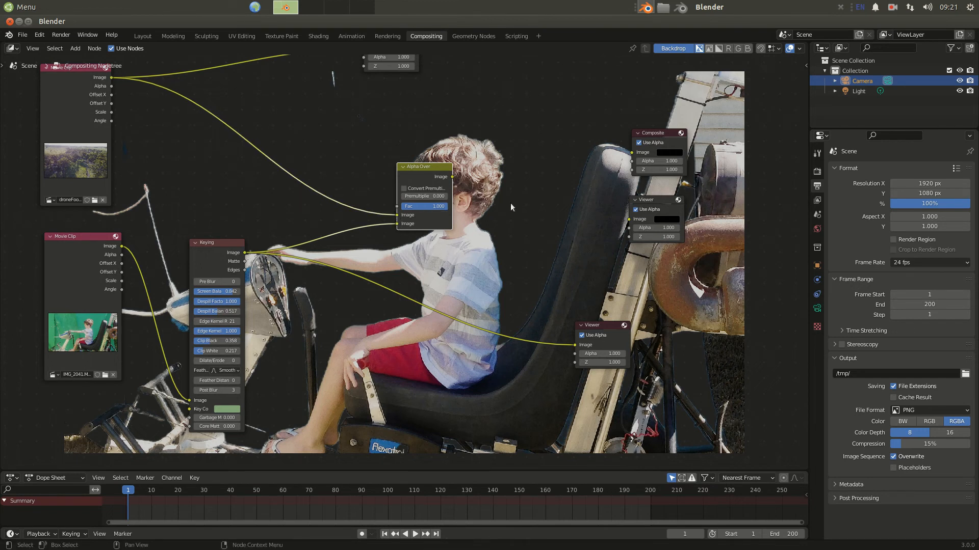
- Feed Alpha Over's Image output into the Composite and its neighbouring Viewer, make that Viewer active, and move Alpha Over clear of the boy's head
{"action": "left_click_drag", "start_coordinate": [509, 179], "coordinate": [632, 153]}
{"action": "left_click_drag", "start_coordinate": [452, 178], "coordinate": [629, 219]}
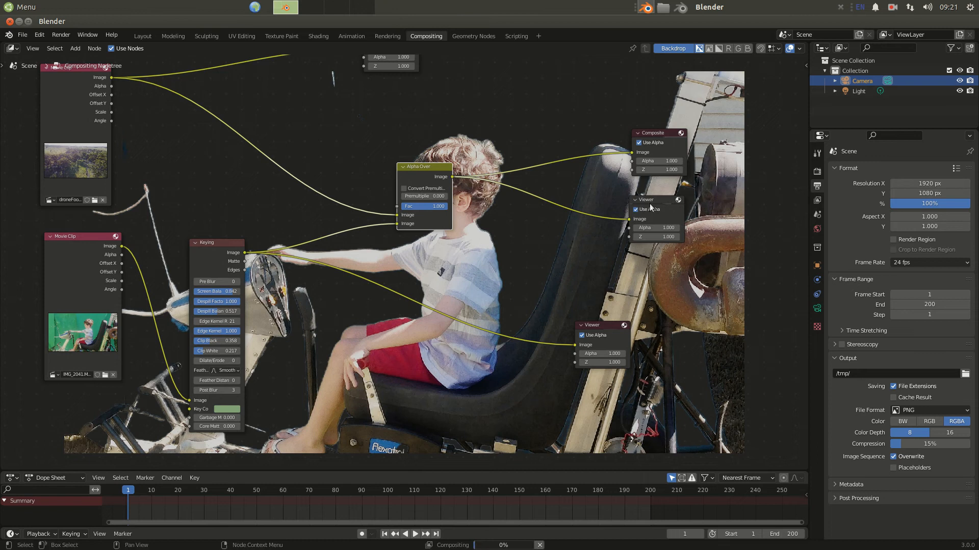
{"action": "left_click", "coordinate": [658, 199]}
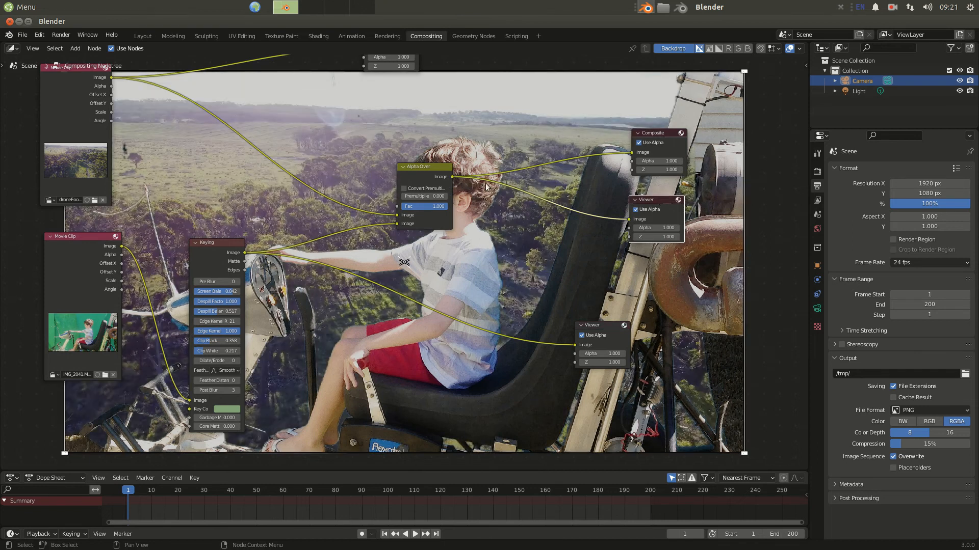
{"action": "left_click_drag", "start_coordinate": [425, 176], "coordinate": [369, 118]}
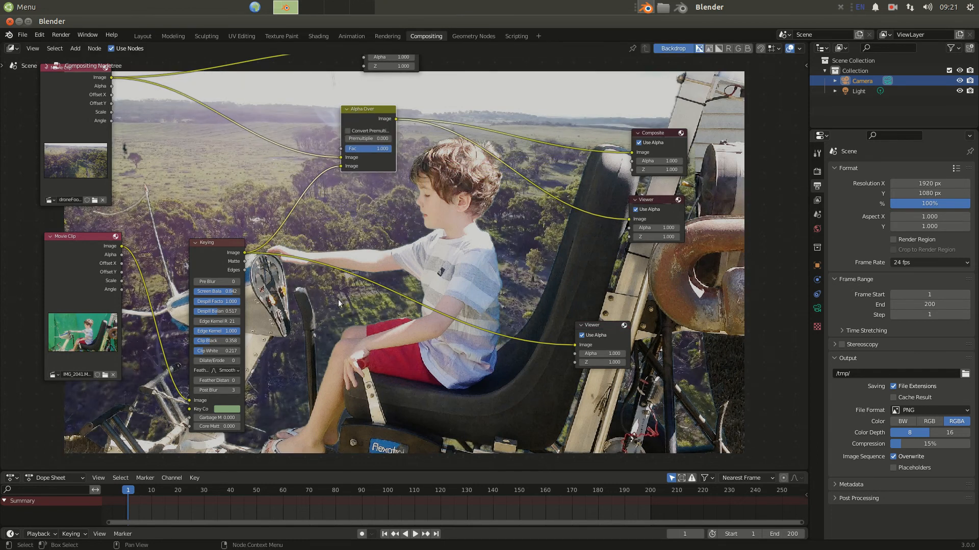
- Scrub the timeline to frames 67 and 98 to check the boy composited over the drone footage
{"action": "scroll", "coordinate": [347, 301], "scroll_direction": "down", "scroll_amount": 2}
{"action": "left_click_drag", "start_coordinate": [178, 490], "coordinate": [302, 497]}
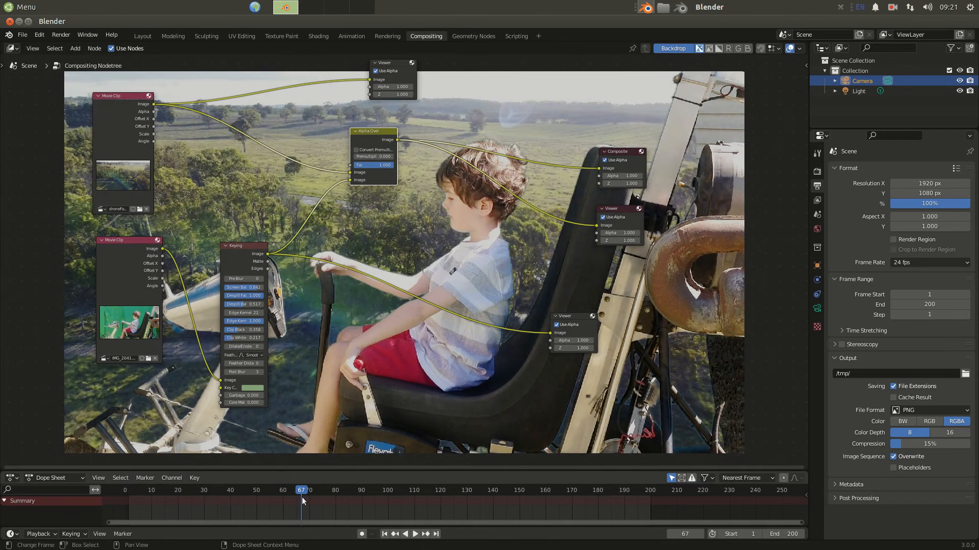
{"action": "left_click_drag", "start_coordinate": [359, 502], "coordinate": [382, 494]}
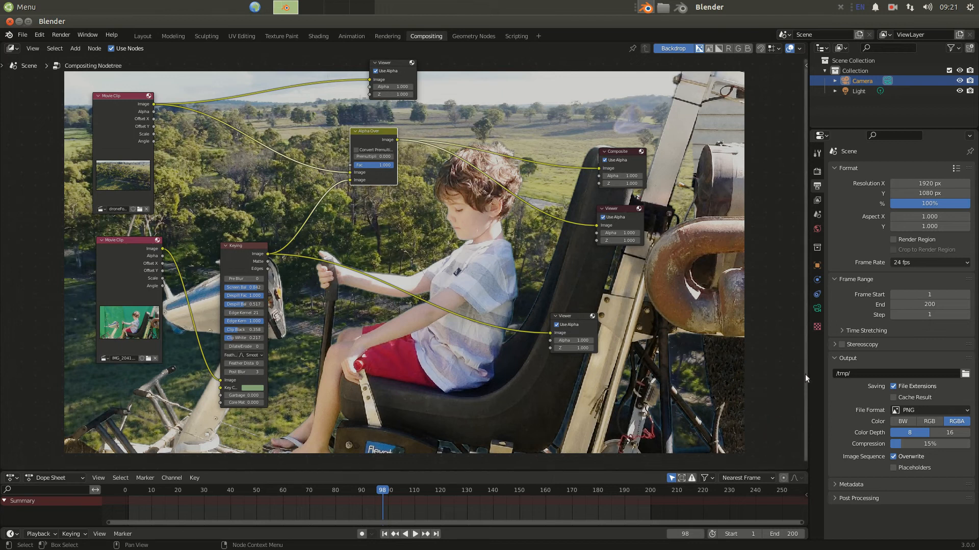
- Widen the output settings area, browse to the 9SFX folder for the output path, and pick greenscreenTest10001-0250.mkv as the base file name
{"action": "left_click_drag", "start_coordinate": [808, 361], "coordinate": [615, 357]}
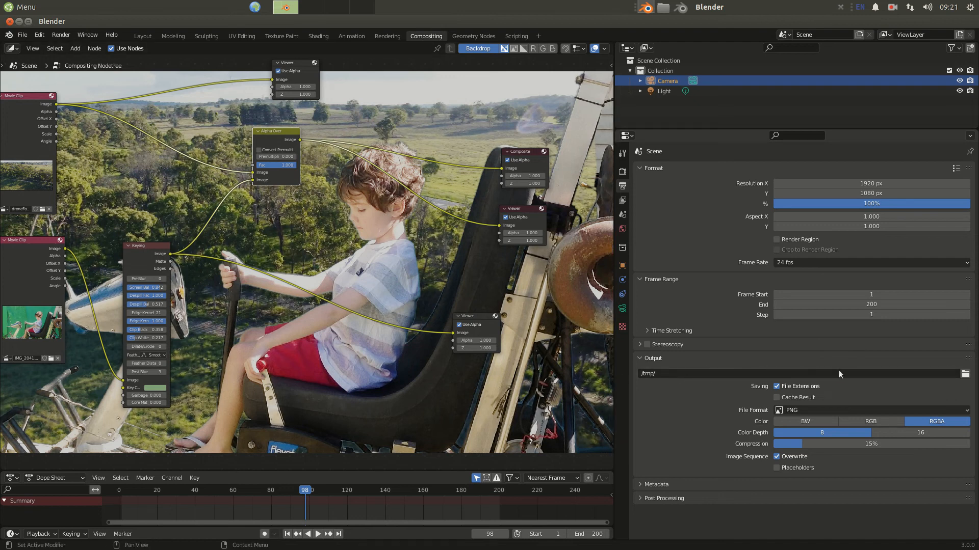
{"action": "left_click", "coordinate": [965, 375]}
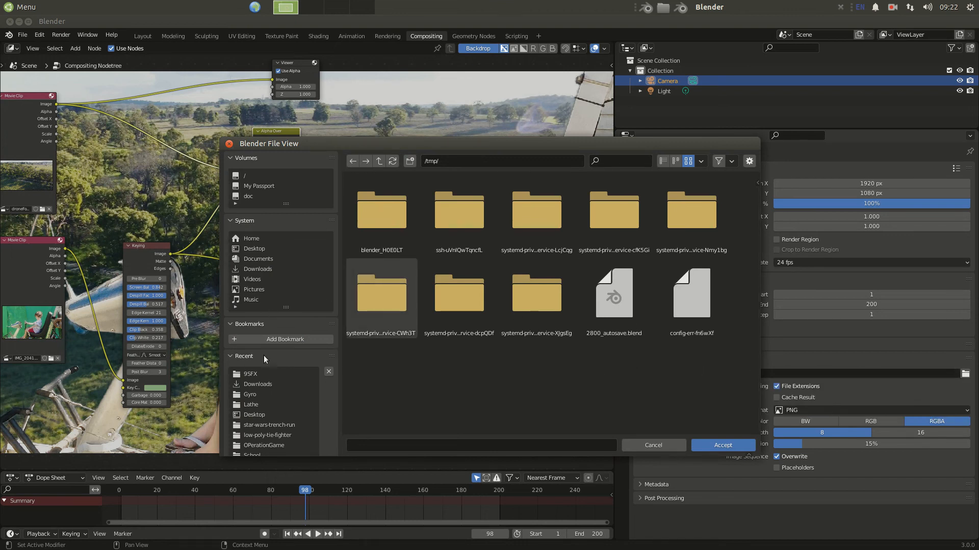
{"action": "left_click", "coordinate": [250, 374]}
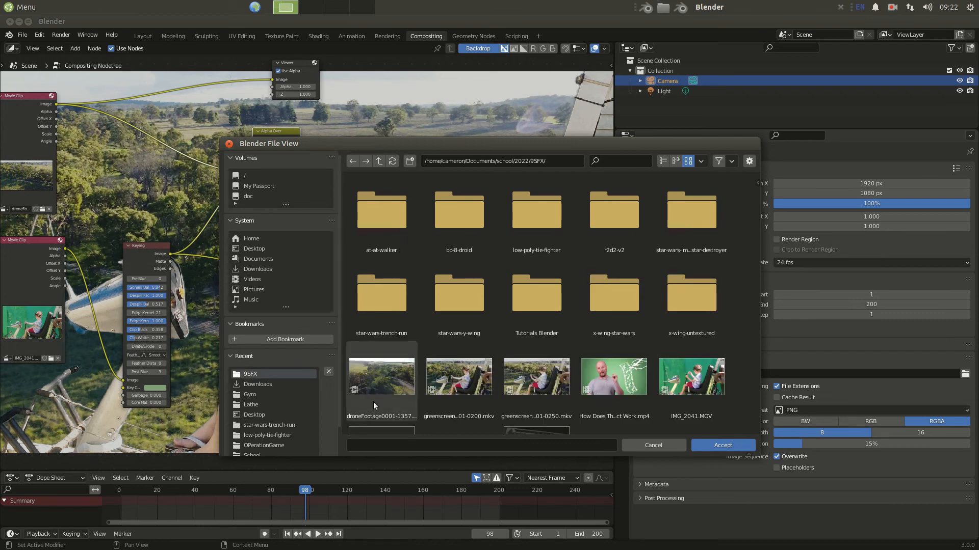
{"action": "scroll", "coordinate": [502, 405], "scroll_direction": "down", "scroll_amount": 1}
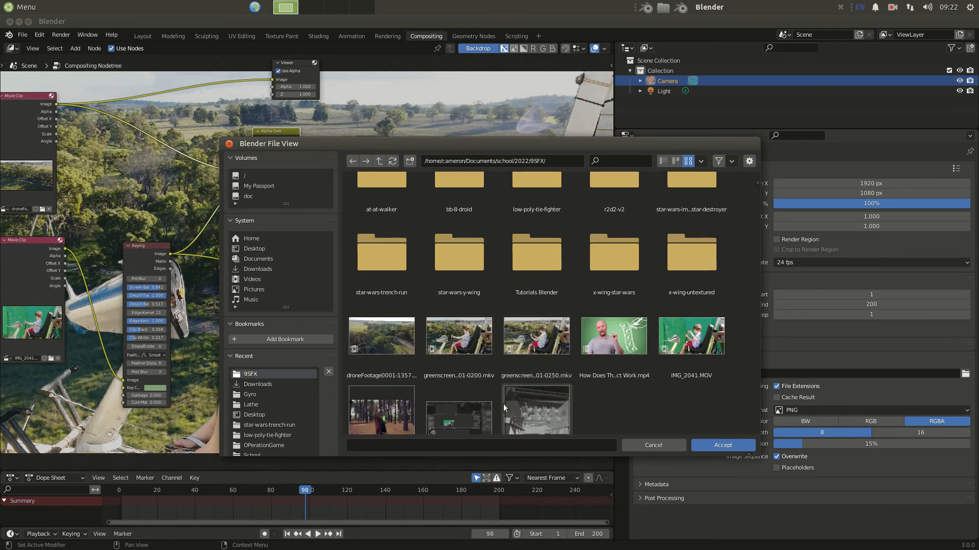
{"action": "left_click", "coordinate": [537, 348]}
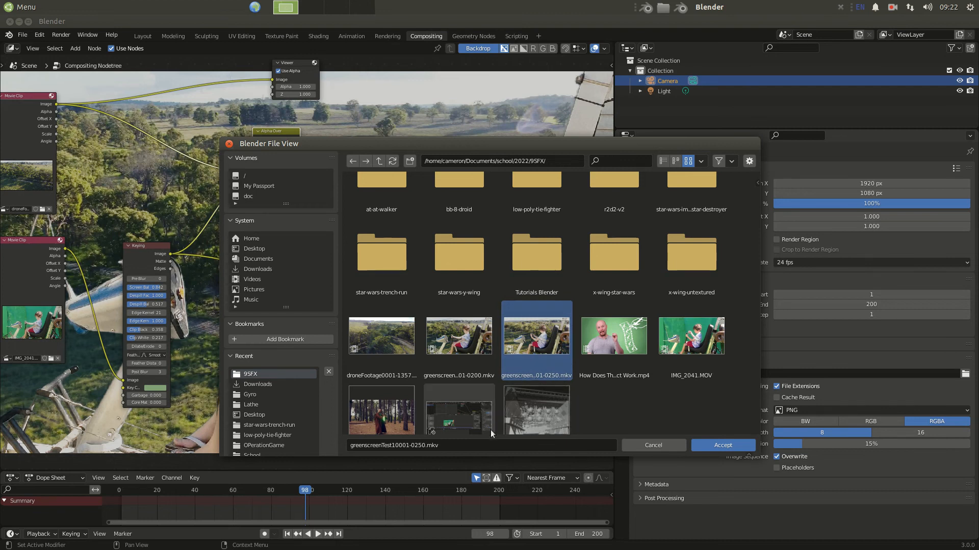
- Shorten the output file name to greenscreenTest and accept it as the render output path
{"action": "left_click", "coordinate": [471, 446]}
{"action": "left_click", "coordinate": [470, 449]}
{"action": "key", "text": "BackSpace"}
{"action": "key", "text": "BackSpace"}
{"action": "key", "text": "BackSpace"}
{"action": "key", "text": "BackSpace"}
{"action": "key", "text": "BackSpace"}
{"action": "key", "text": "BackSpace"}
{"action": "key", "text": "BackSpace"}
{"action": "key", "text": "BackSpace"}
{"action": "key", "text": "BackSpace"}
{"action": "key", "text": "BackSpace"}
{"action": "key", "text": "BackSpace"}
{"action": "key", "text": "BackSpace"}
{"action": "key", "text": "BackSpace"}
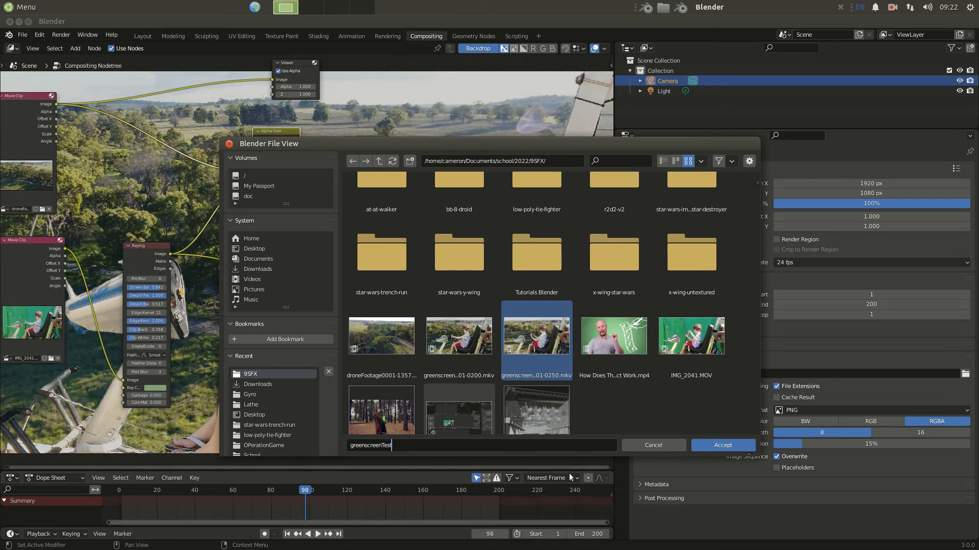
{"action": "left_click", "coordinate": [717, 444]}
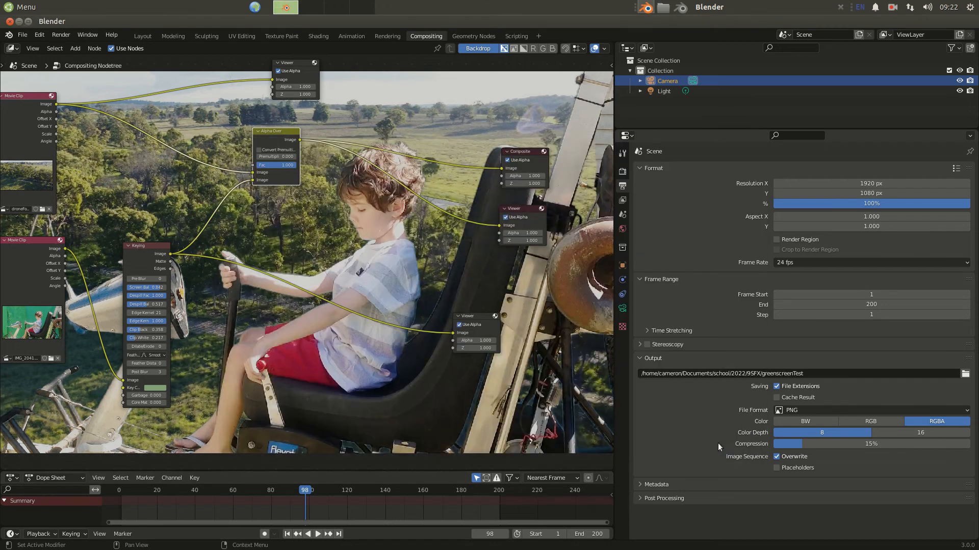
- Set the output file format to FFmpeg Video and render the full animation
{"action": "left_click", "coordinate": [815, 410]}
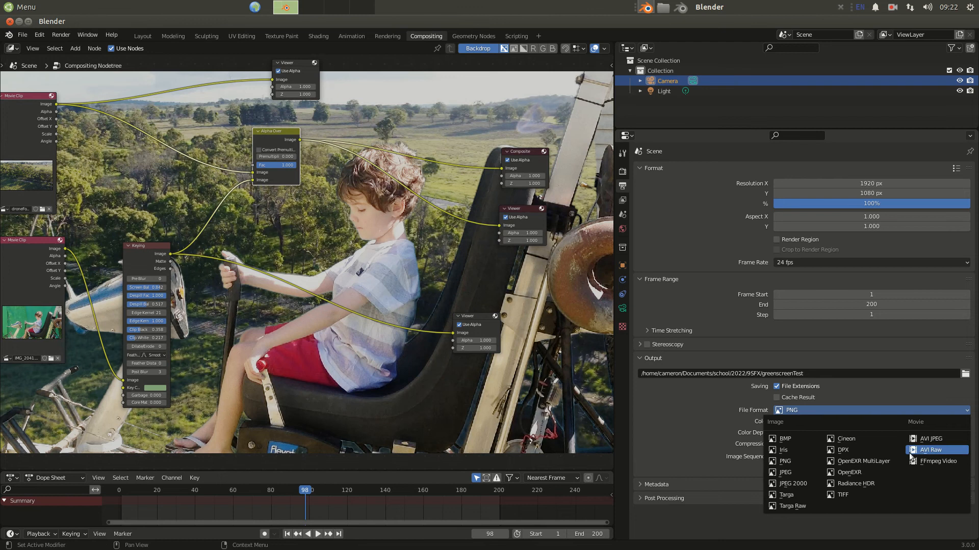
{"action": "left_click", "coordinate": [934, 461]}
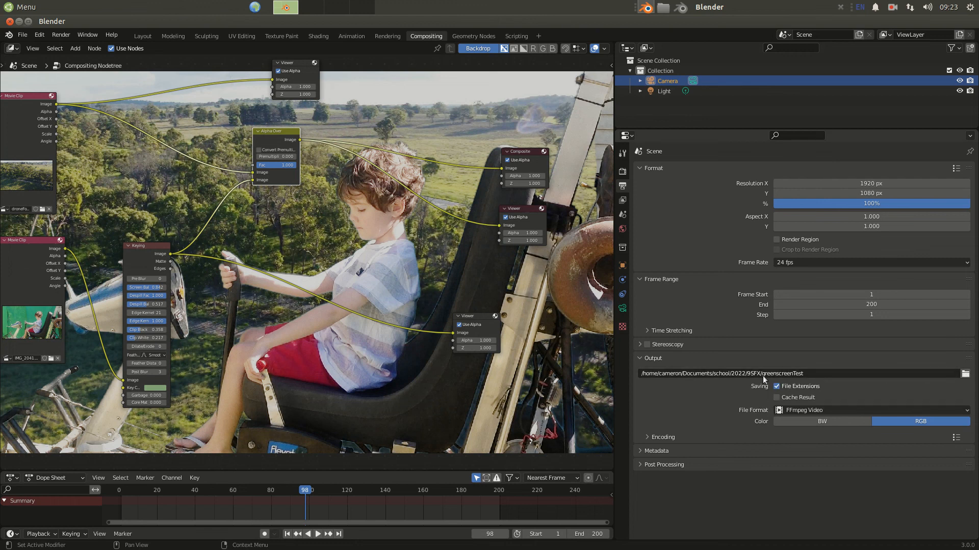
{"action": "left_click", "coordinate": [57, 36]}
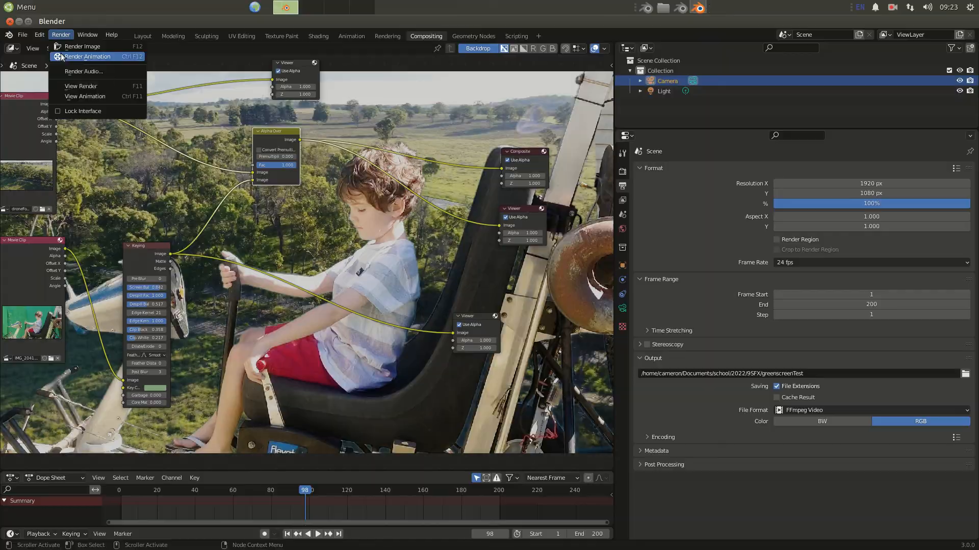
{"action": "left_click", "coordinate": [87, 56]}
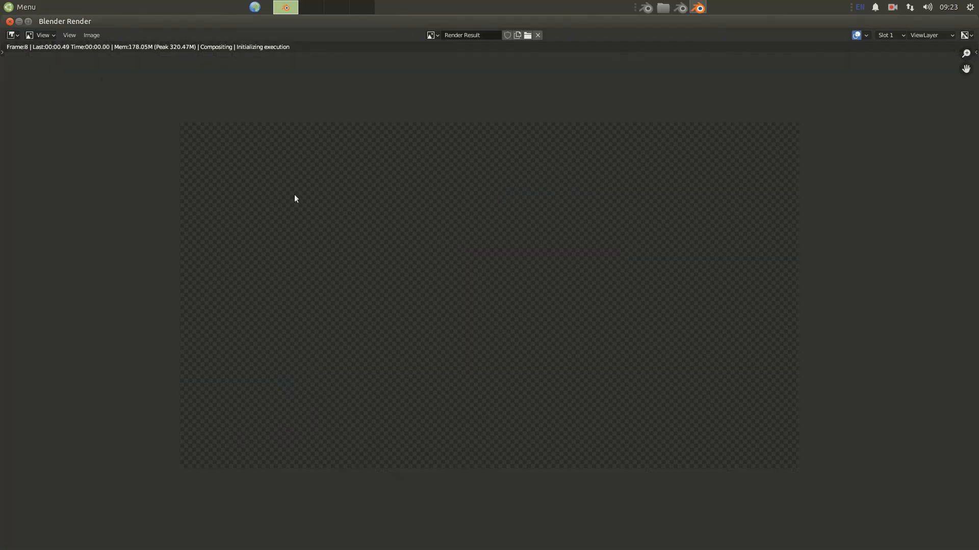
{"action": "left_click", "coordinate": [900, 9]}
{"action": "left_click", "coordinate": [891, 32]}
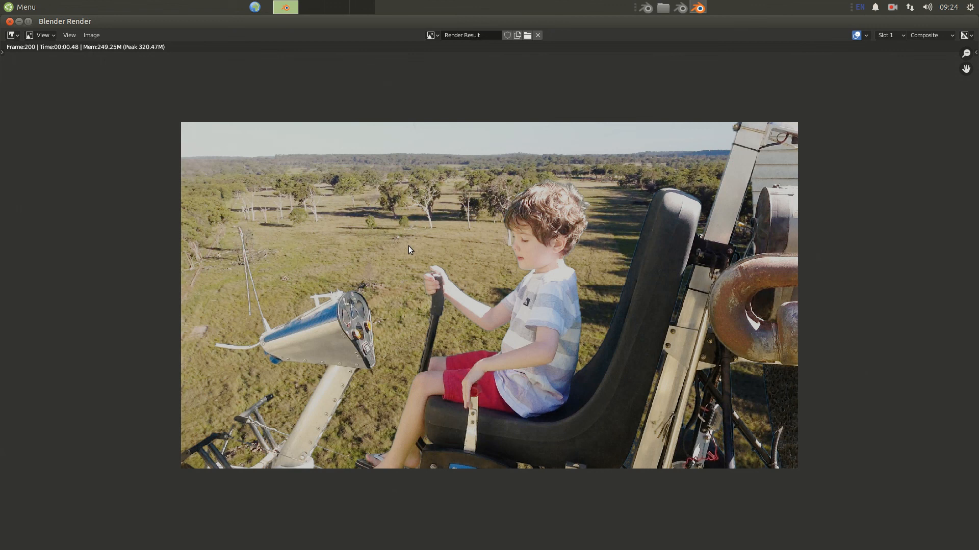
- Close the render window and open the rendered animation for playback
{"action": "left_click", "coordinate": [9, 22]}
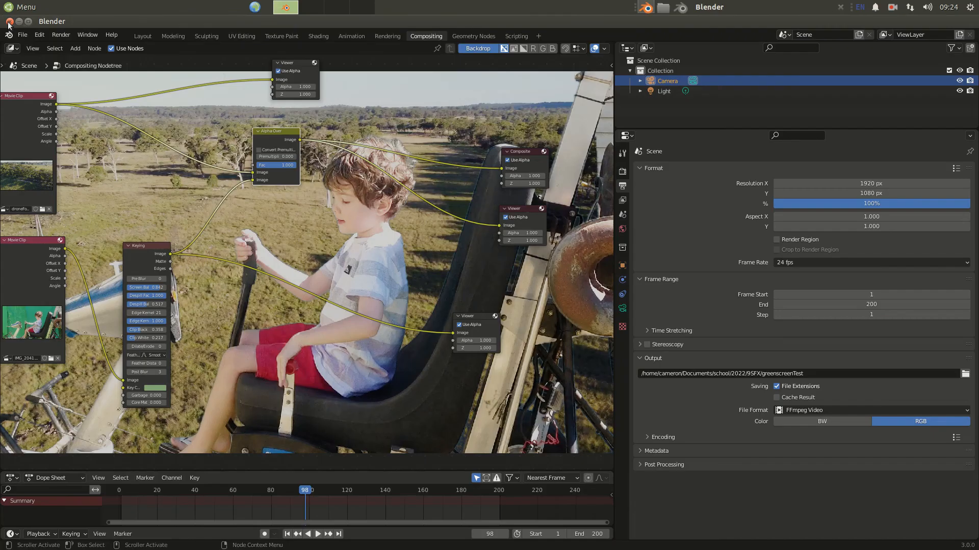
{"action": "left_click", "coordinate": [59, 36]}
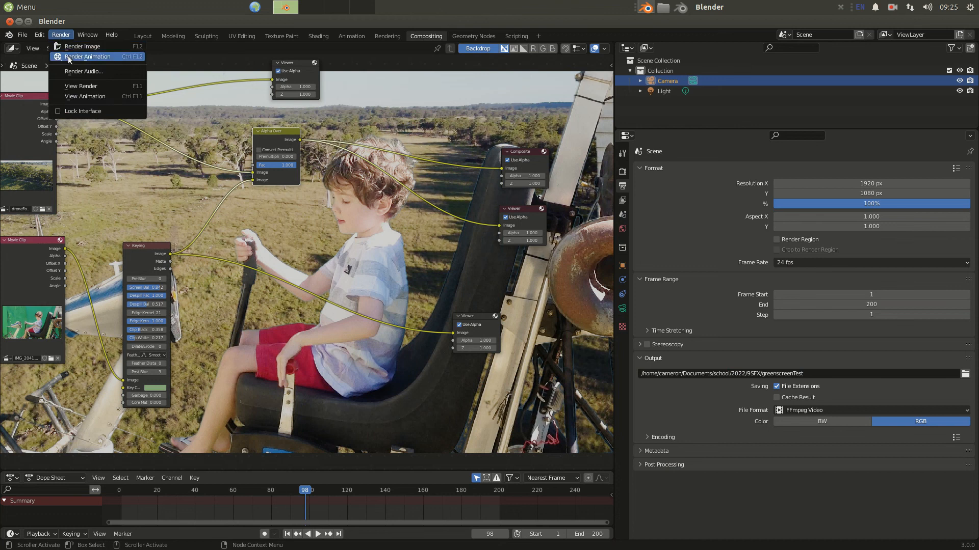
{"action": "left_click", "coordinate": [77, 95]}
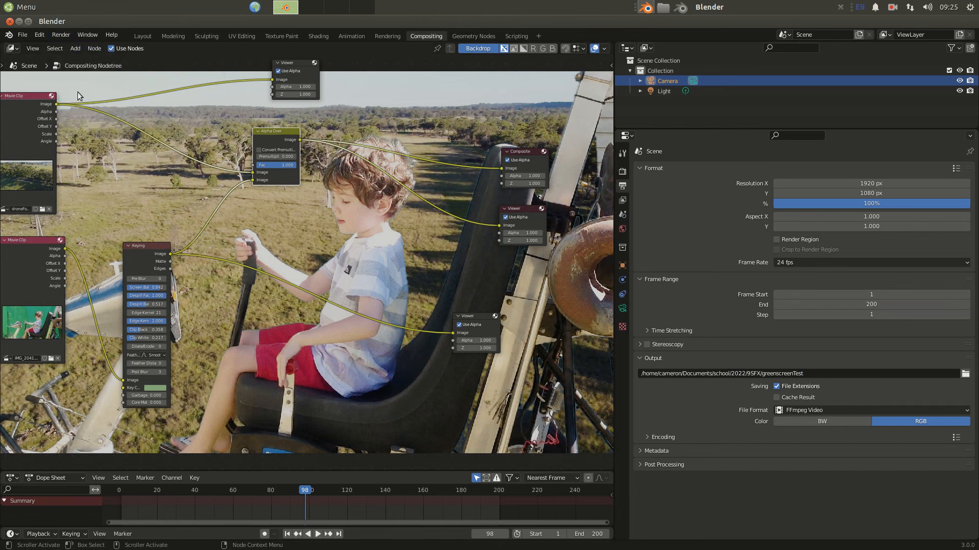